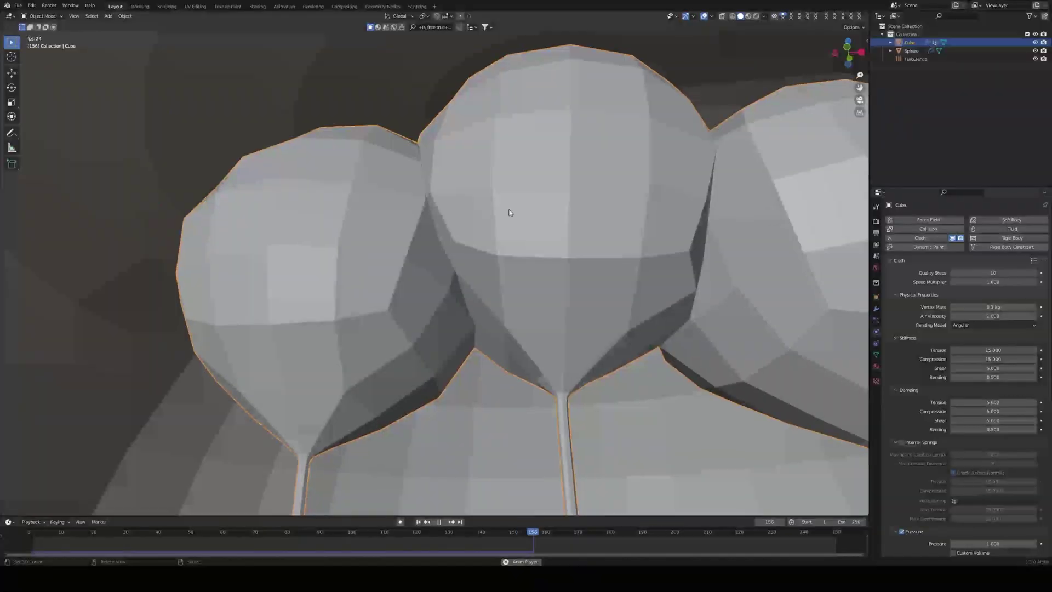
Step: Set the balloons' cloth collision quality to 10 and fluid density to -0.0097, replaying the simulation from the start
scroll(994, 426, "down", 10)
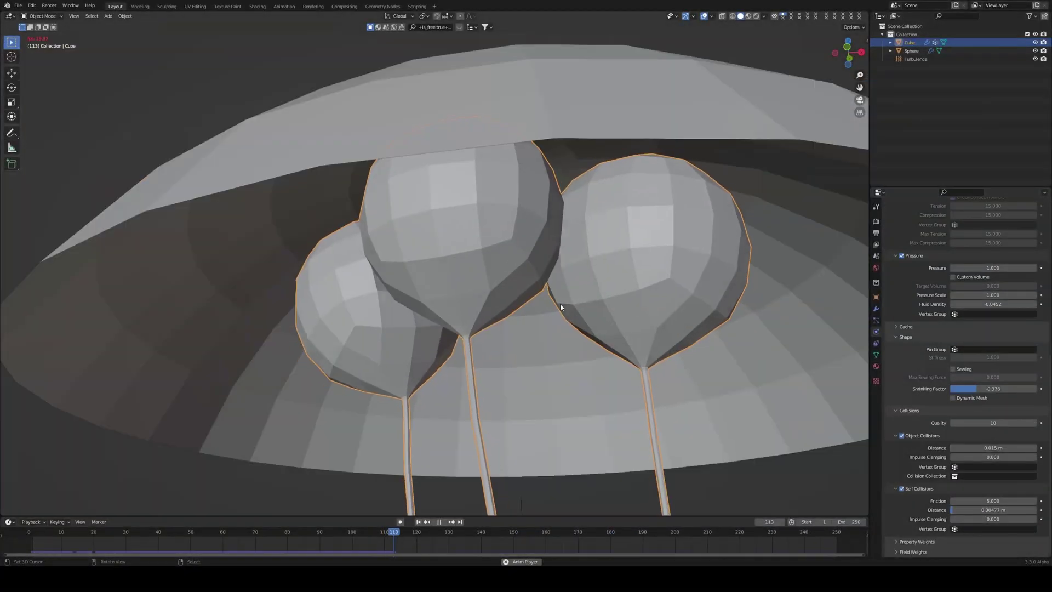
scroll(560, 304, "down", 4)
mouse_move(560, 304)
middle_mouse_down()
mouse_move(570, 281)
mouse_move(528, 282)
mouse_move(574, 301)
middle_mouse_up()
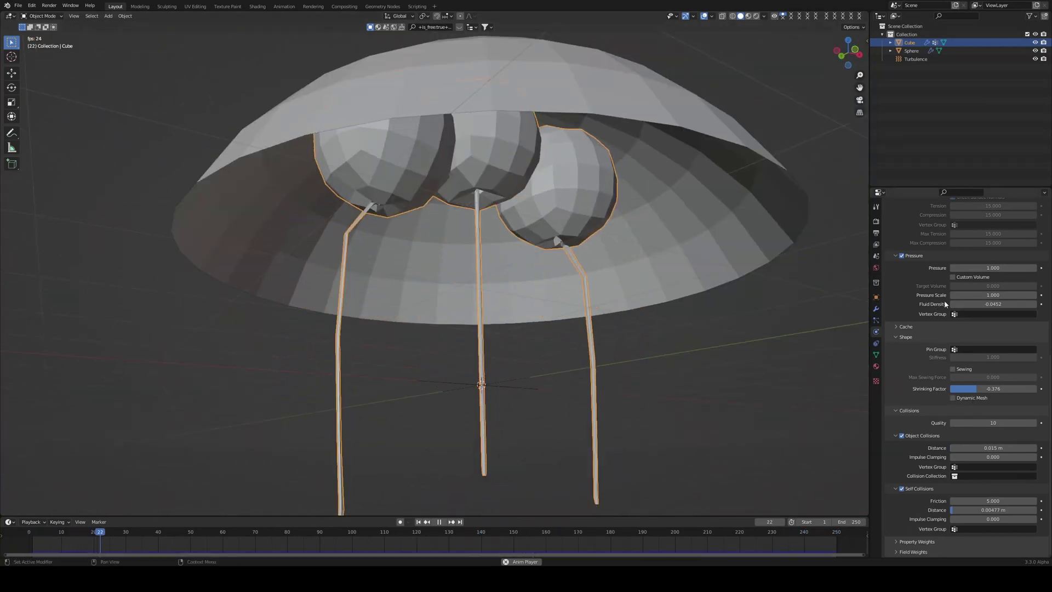
mouse_move(989, 304)
left_mouse_down()
mouse_move(1014, 304)
mouse_move(989, 304)
left_mouse_up()
left_click(418, 522)
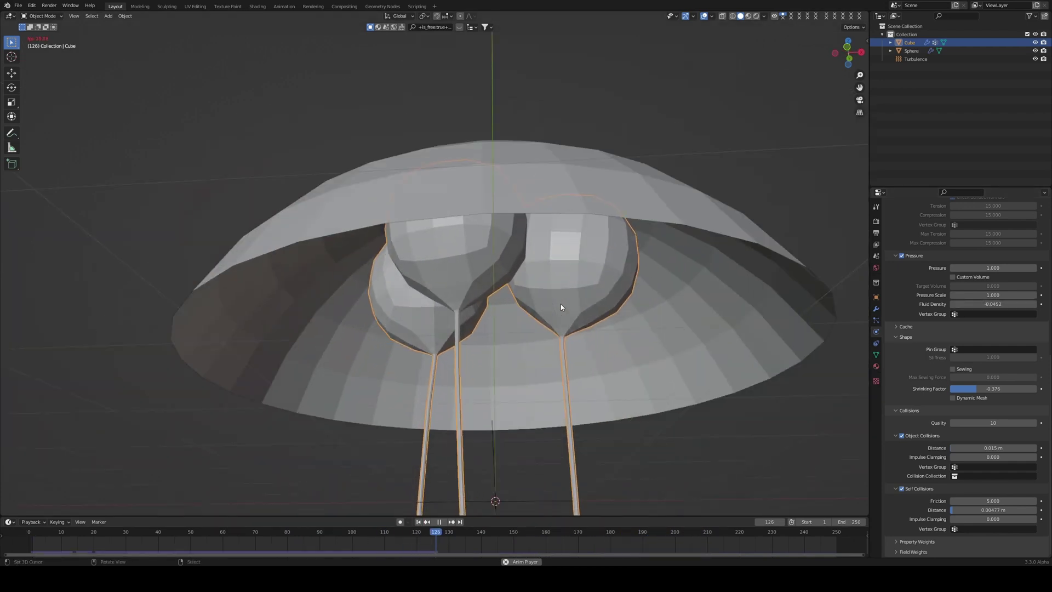
middle_click_drag(561, 303, 568, 281)
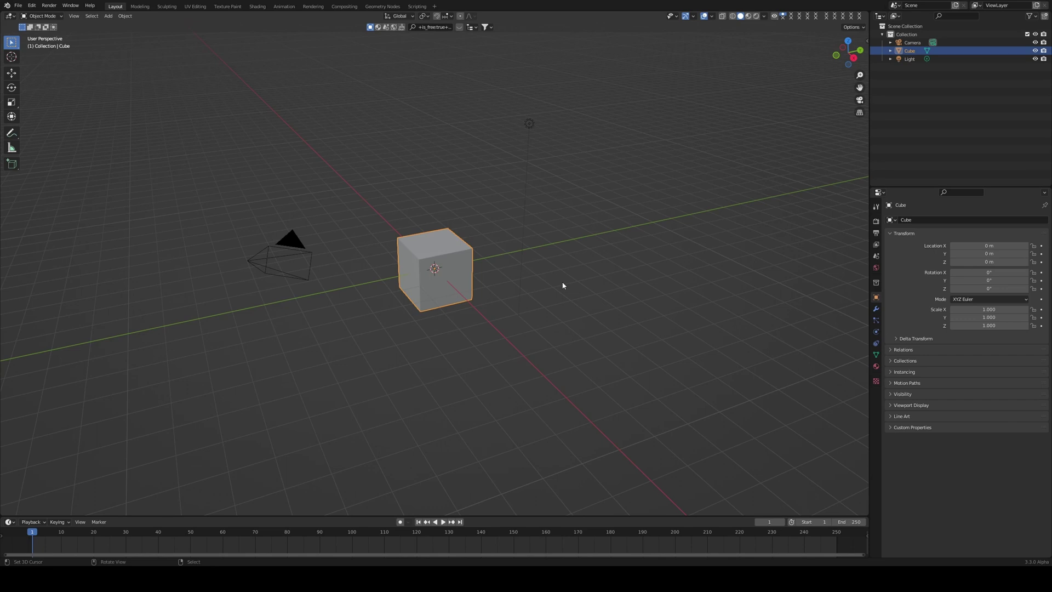
Step: Delete the default camera and light from the new scene, working in front view
key("KP_1")
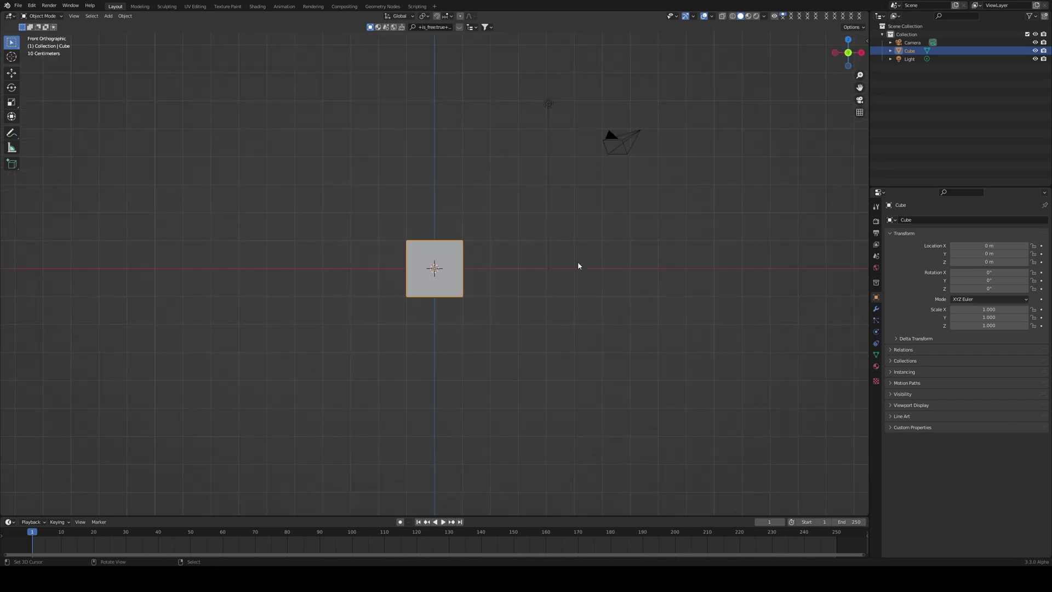
left_click(618, 147)
left_click(544, 104, "shift")
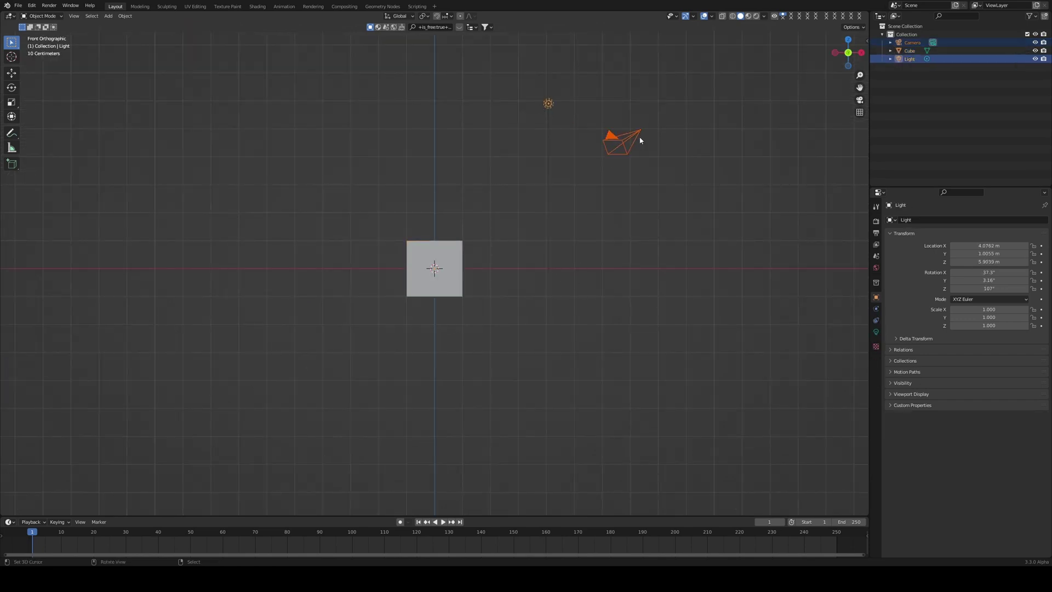
key("x")
left_click(618, 88)
key("Home")
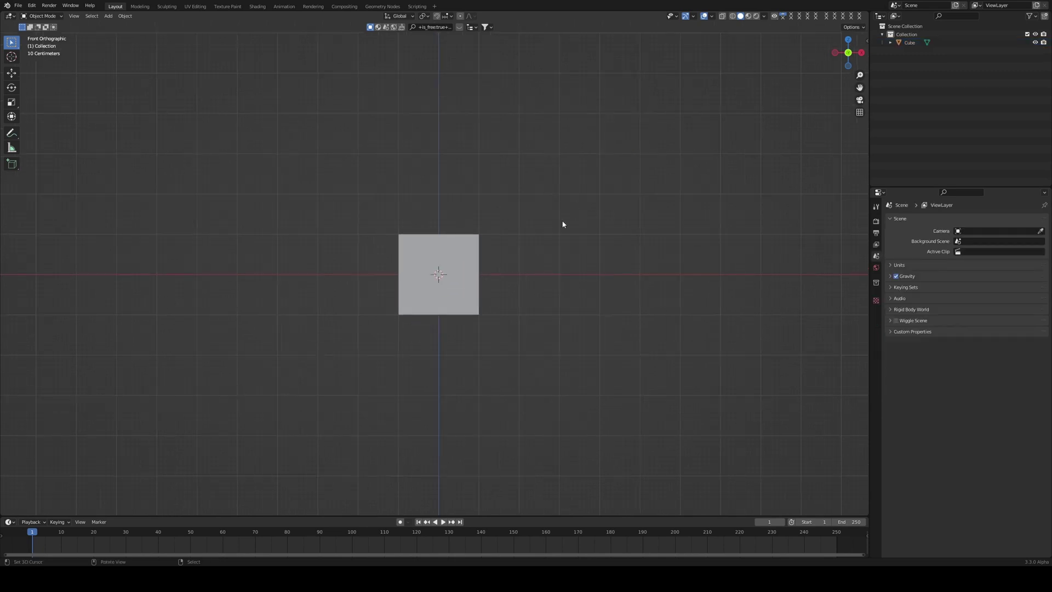
Step: Add a level 1 Subdivision Surface modifier to the cube and apply it
left_click(467, 275)
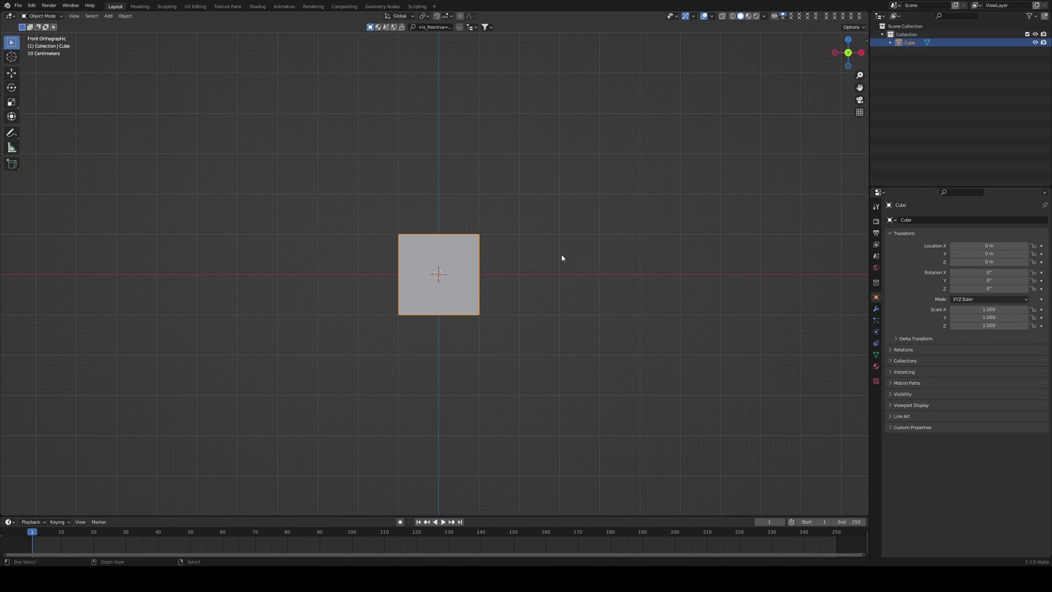
key("ctrl+1")
right_click(430, 296)
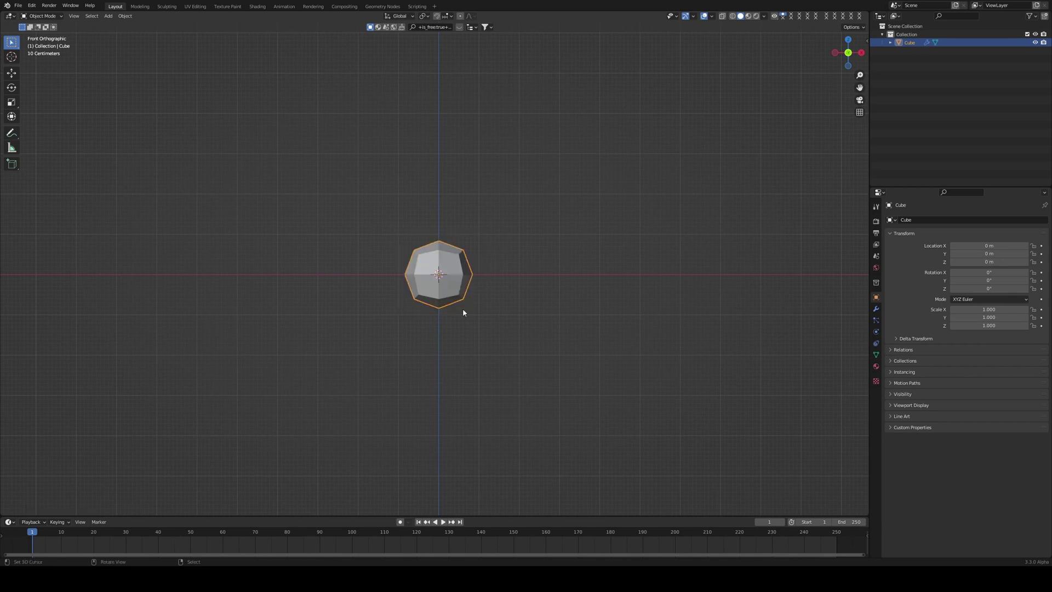
left_click(875, 308)
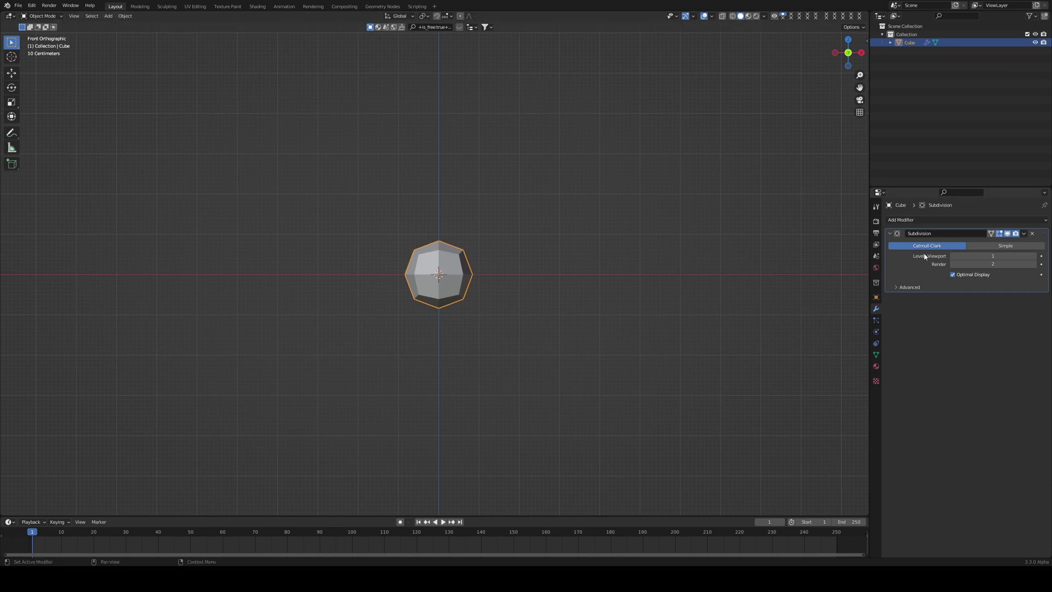
key("ctrl")
key("ctrl+a")
Step: Add another Subdivision Surface modifier to the rounded cube, keeping it unapplied
scroll(469, 301, "up", 3)
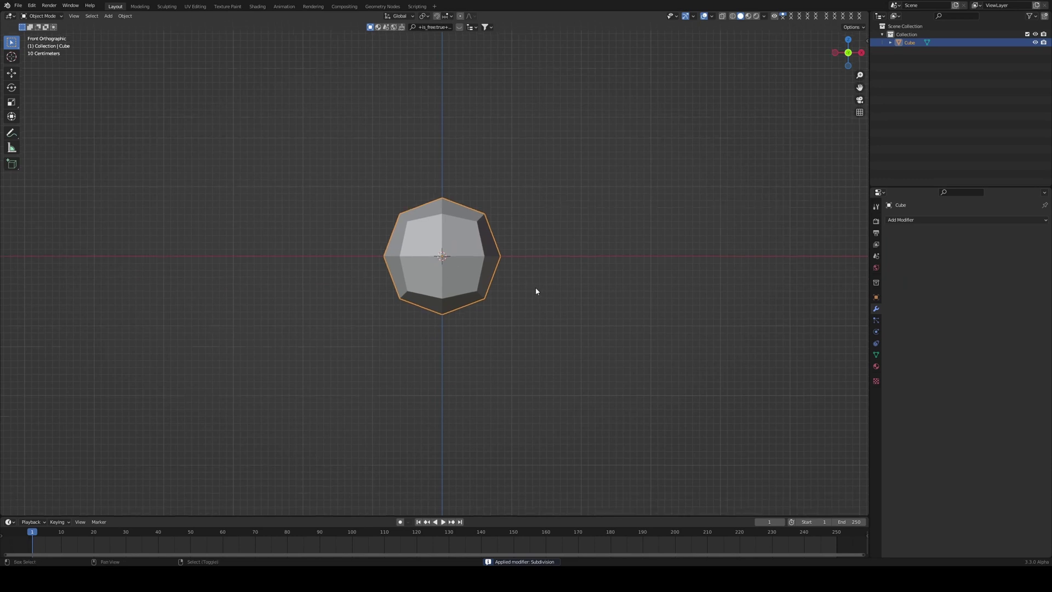
left_click(904, 220)
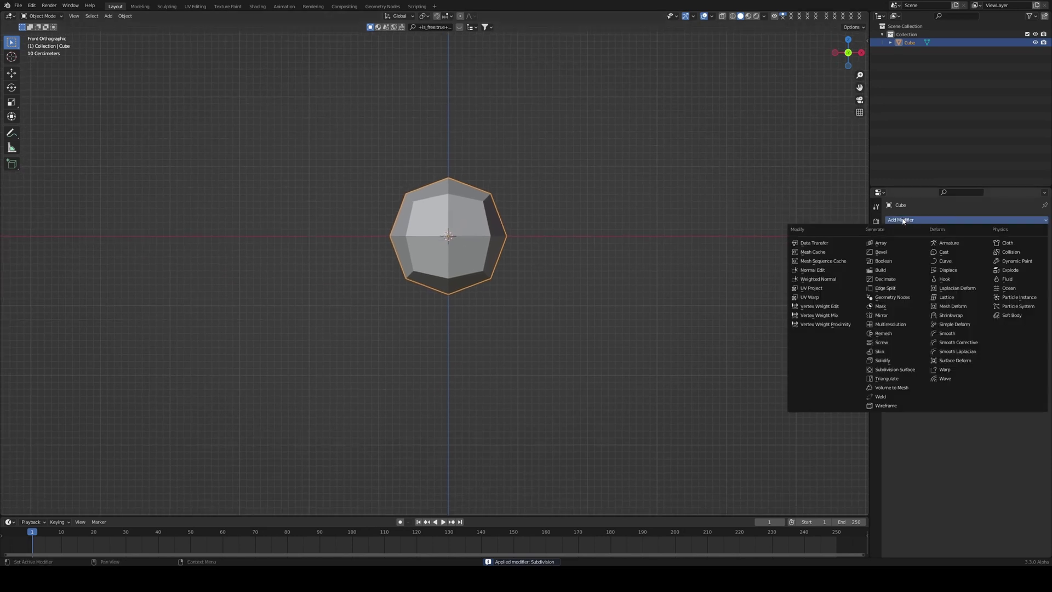
left_click(908, 370)
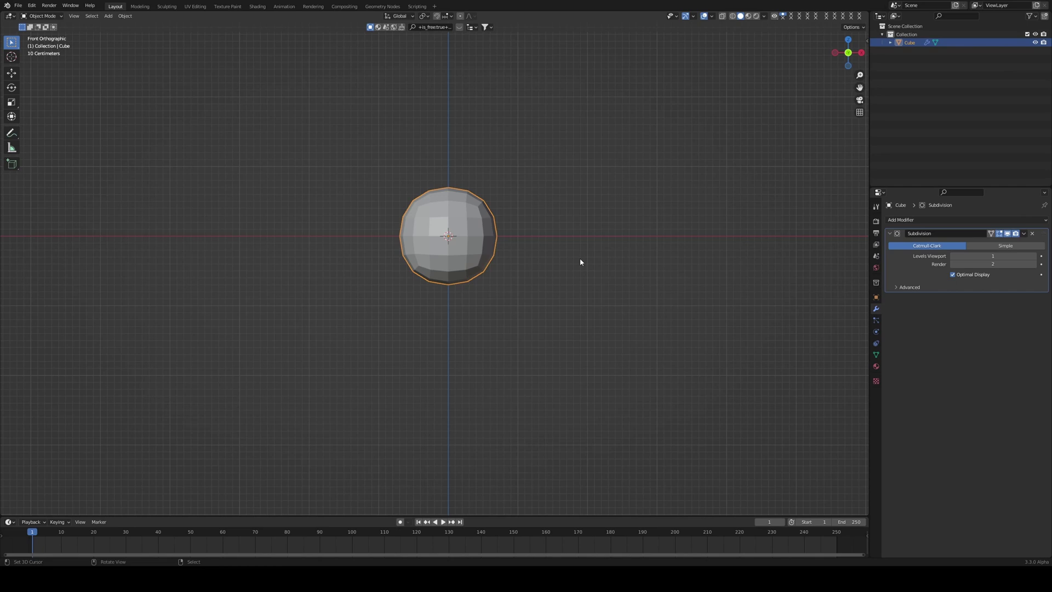
Step: Bevel the lowest vertex of the mesh into a small face in Edit Mode
middle_click_drag(580, 259, 584, 196, "shift")
key("Tab")
scroll(485, 215, "up", 3)
middle_click_drag(484, 214, 463, 214, "shift")
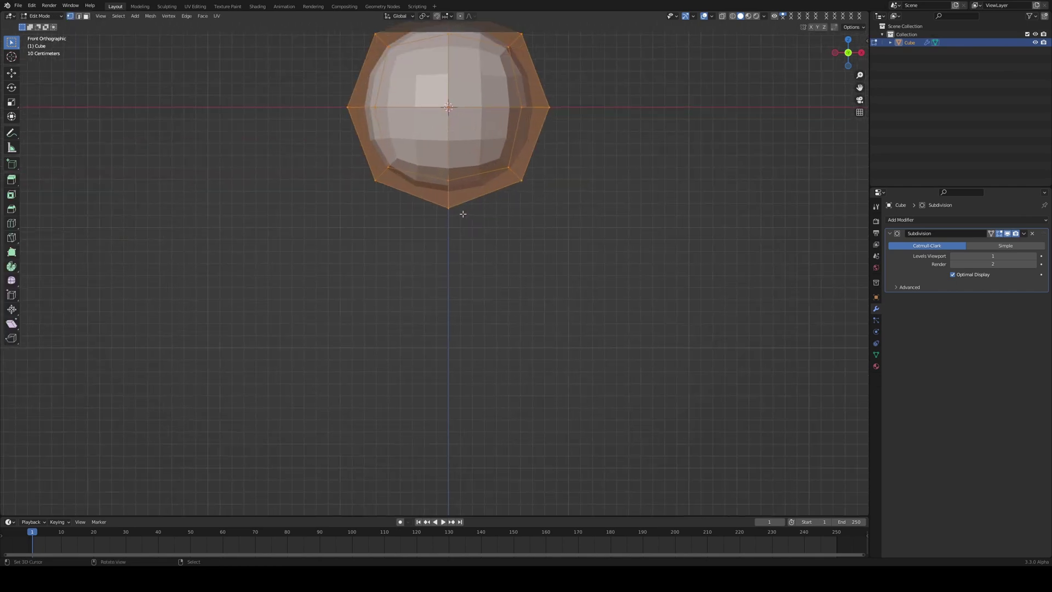
left_click(462, 214)
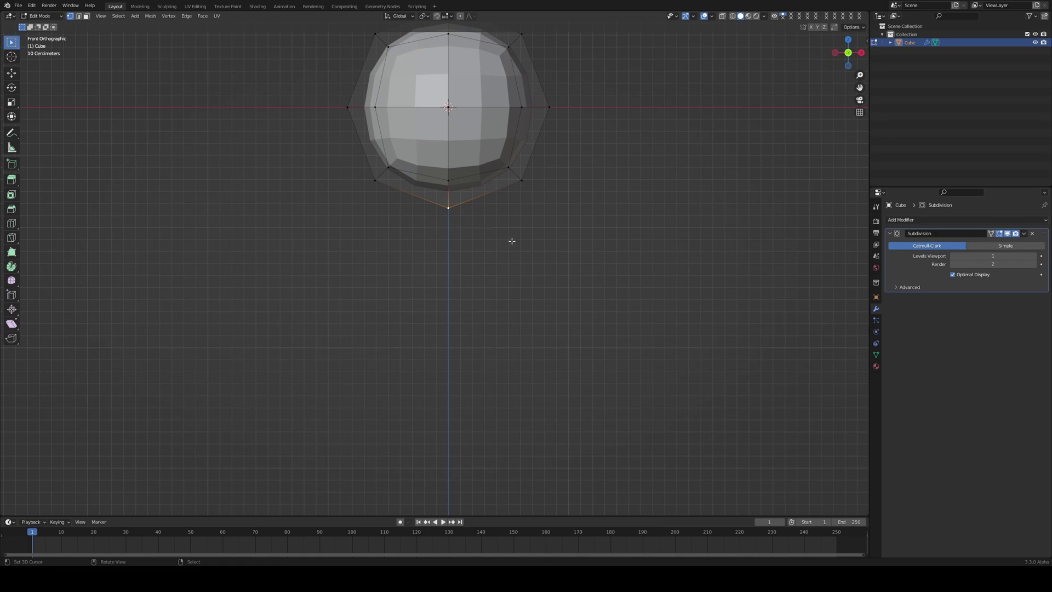
key("ctrl+shift+b")
left_click(569, 234)
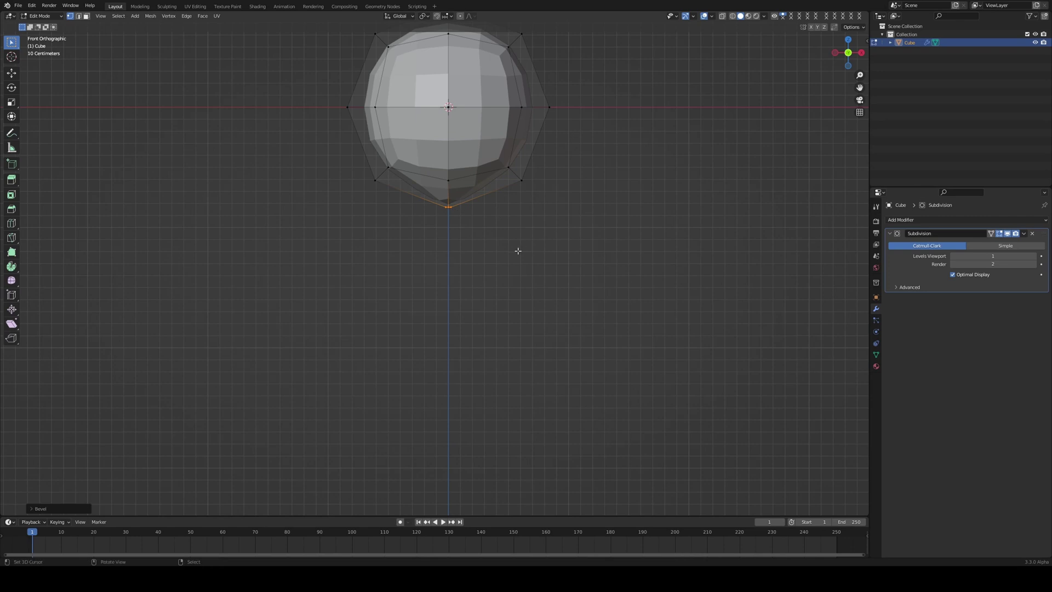
Step: Enlarge the small bevelled face under the balloon in X and Y only, with the Z axis locked
scroll(512, 247, "up", 4)
middle_click_drag(509, 244, 482, 180)
scroll(481, 180, "down", 3)
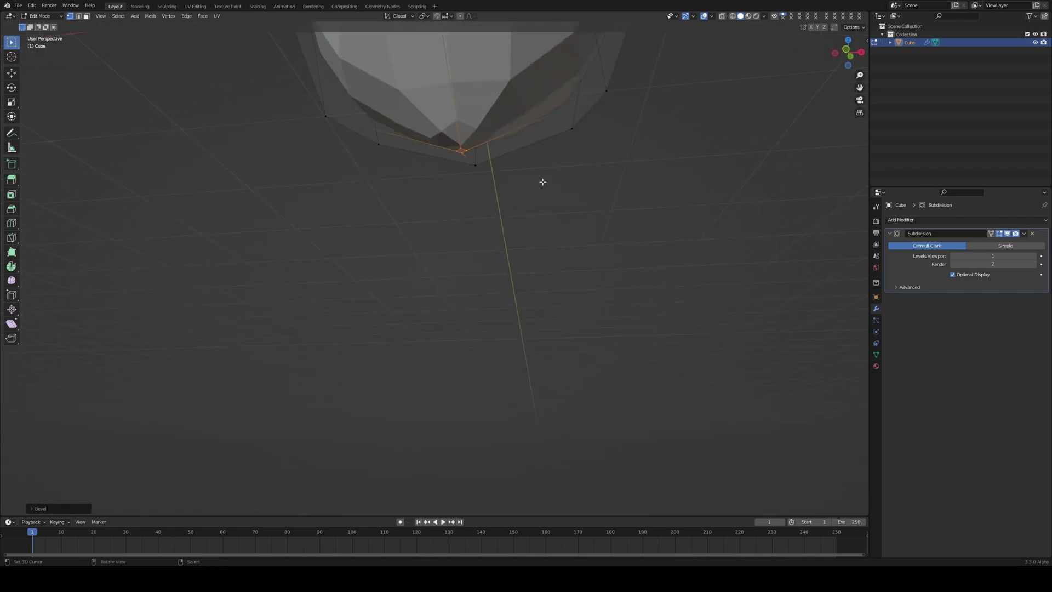
key("s")
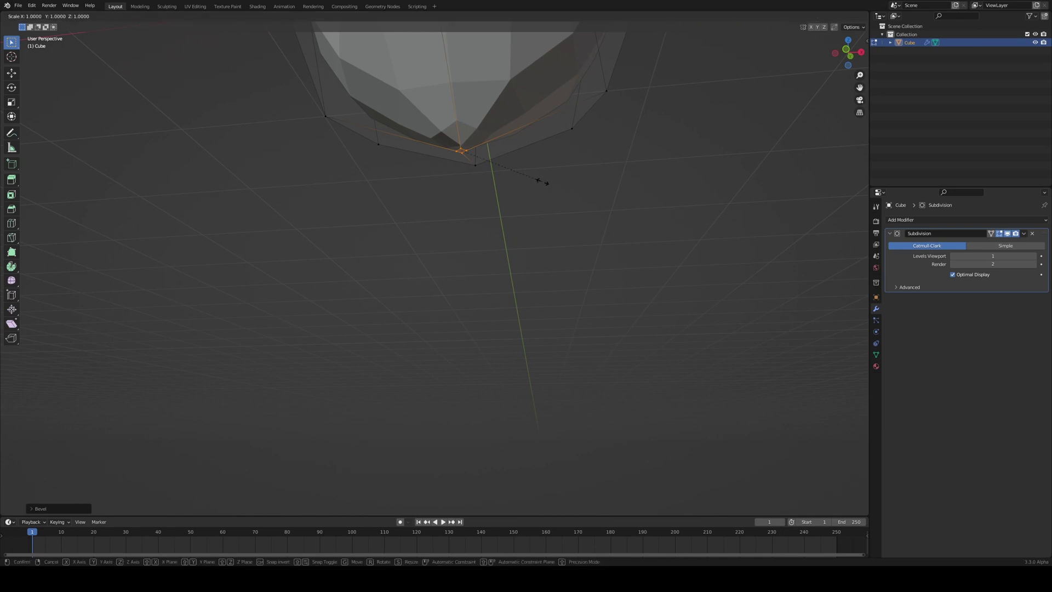
key("shift+z")
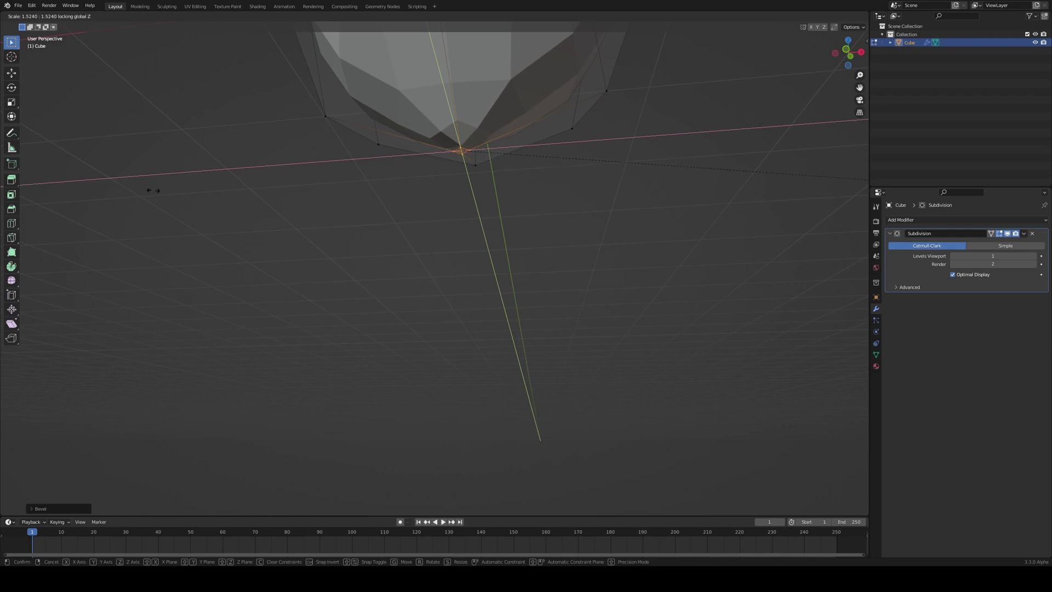
left_click(265, 187)
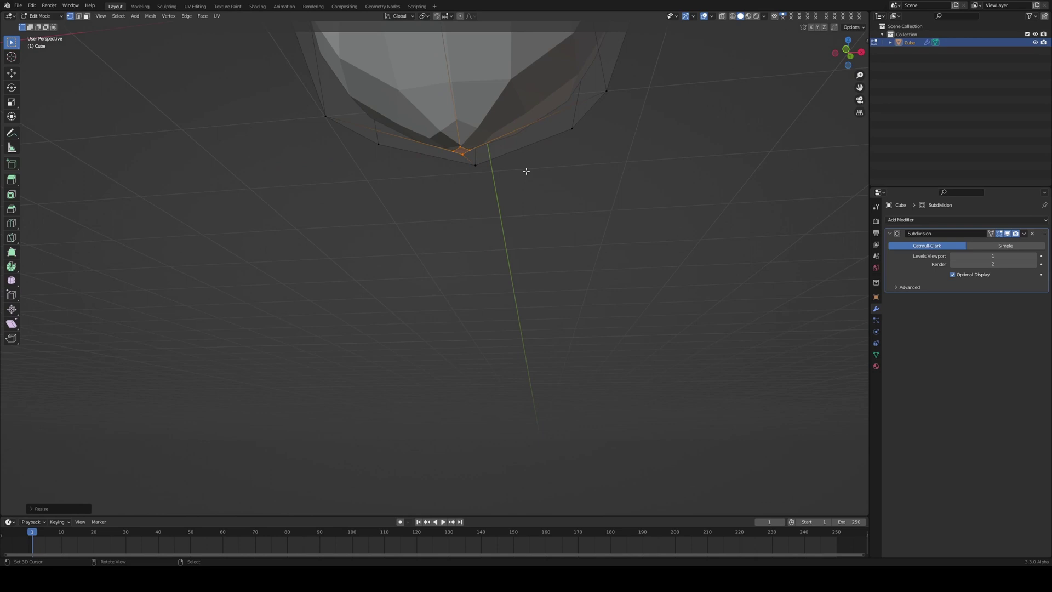
Step: Extrude the small bottom face about 3 m straight down in front view to form the balloon's string
middle_click_drag(430, 78, 509, 130)
key("KP_1")
scroll(532, 231, "down", 4)
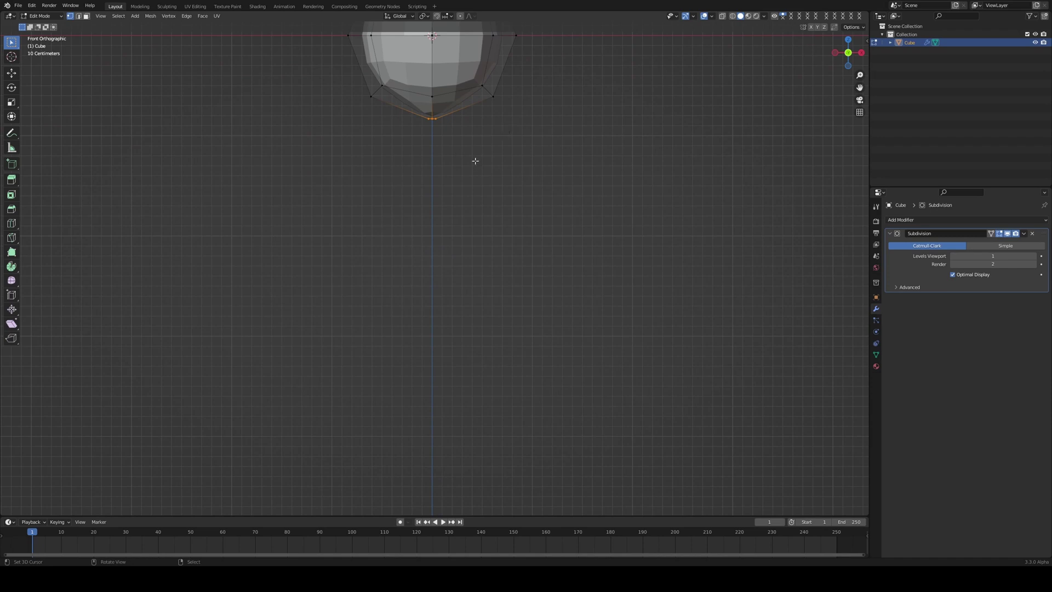
key("e")
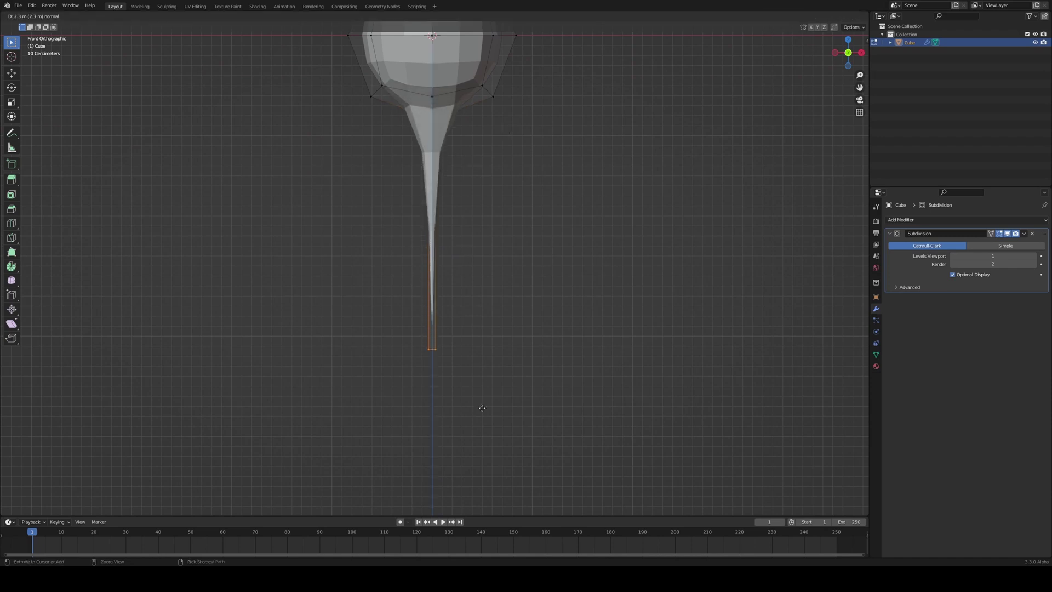
left_click(489, 461)
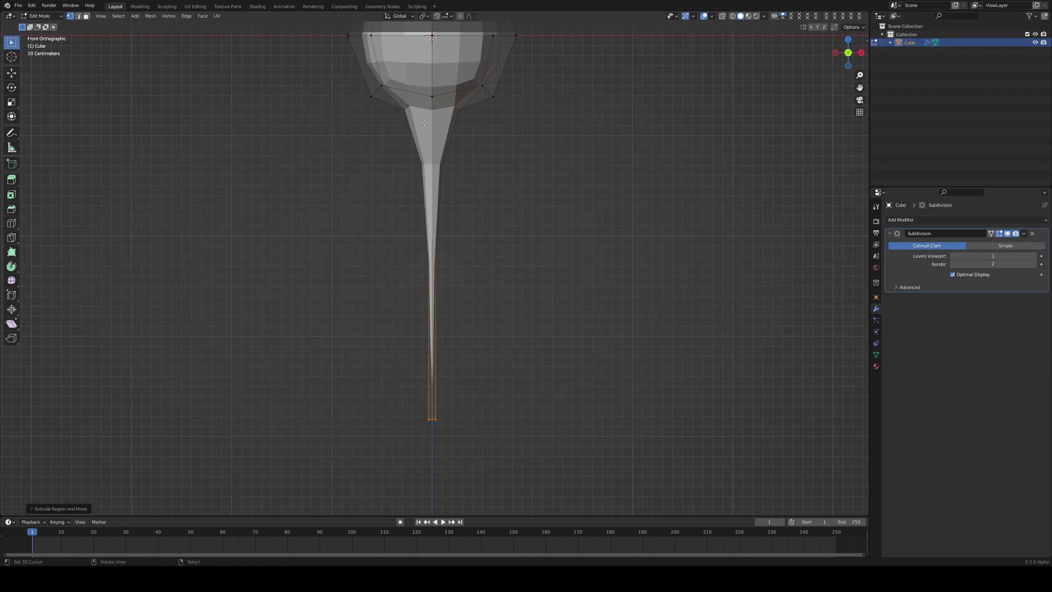
Step: Hide the Subdivision modifier in the viewport and add two loop cuts close together at the string's upper end, just below the balloon
left_click(1007, 234)
middle_click_drag(530, 168, 537, 210, "shift")
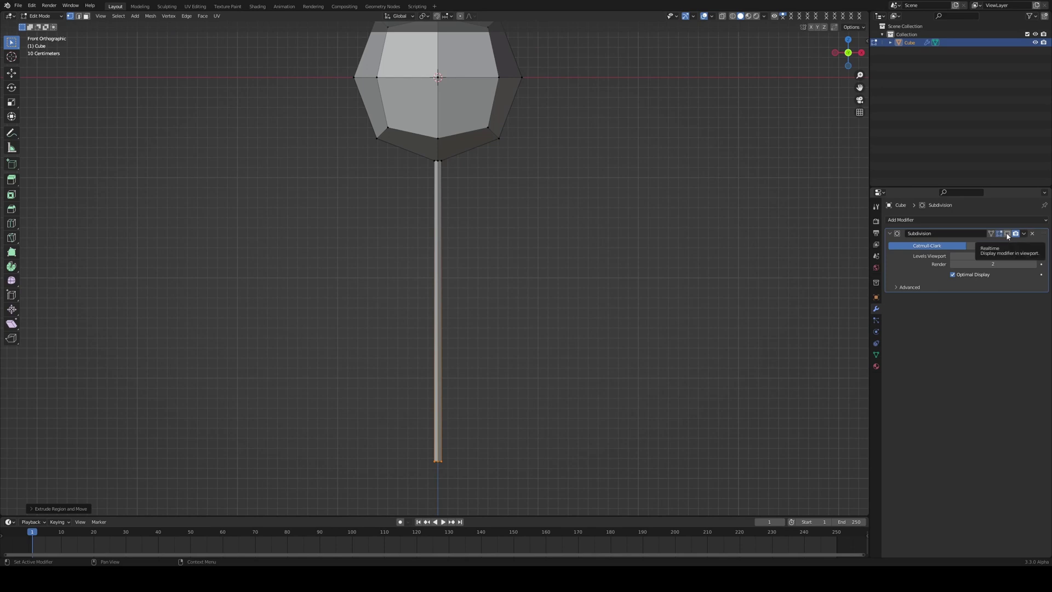
key("ctrl+r")
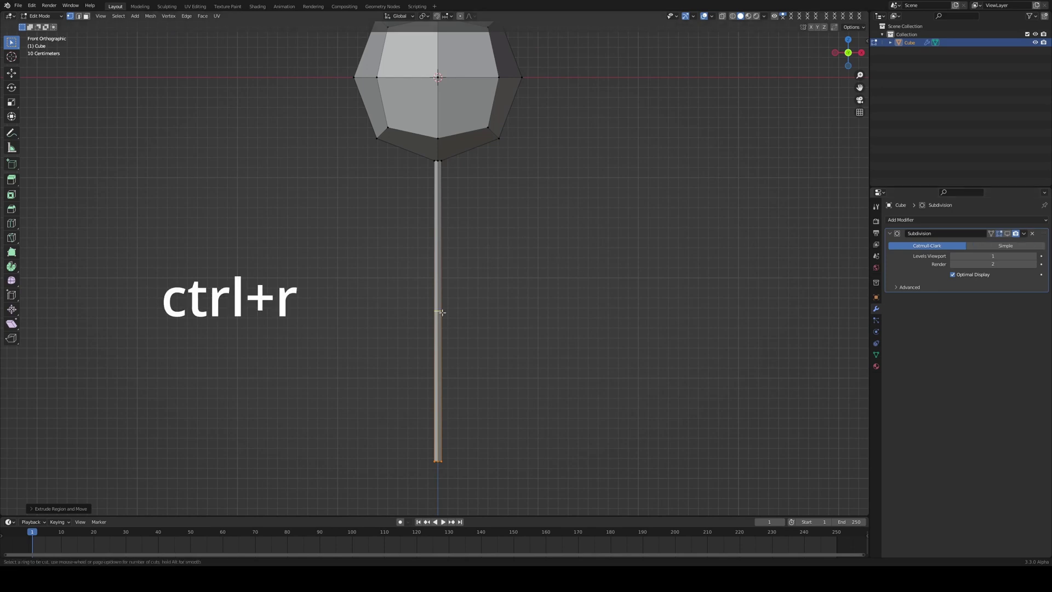
left_click(441, 312)
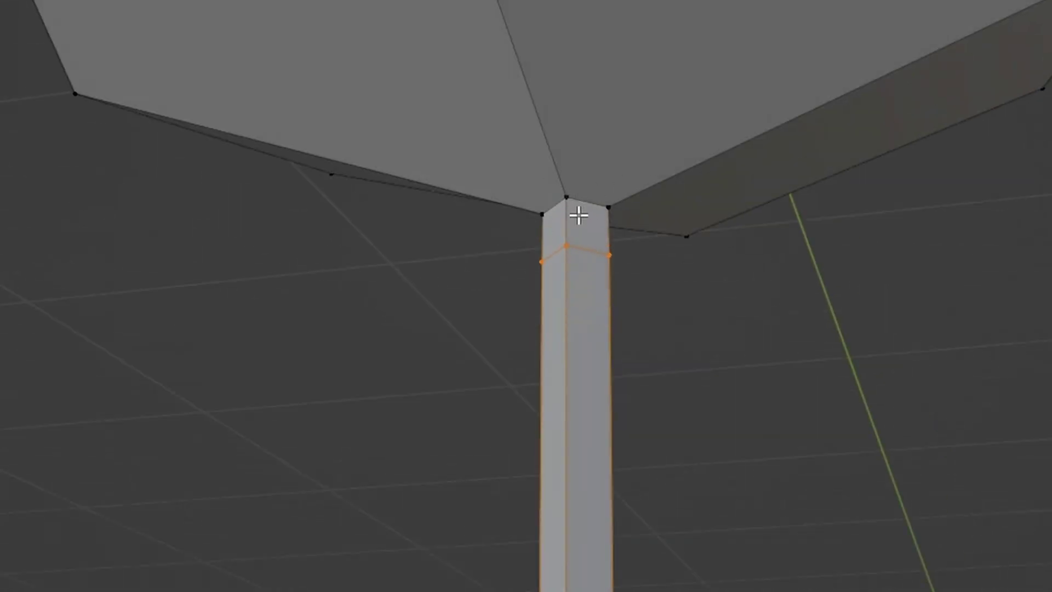
key("ctrl+r")
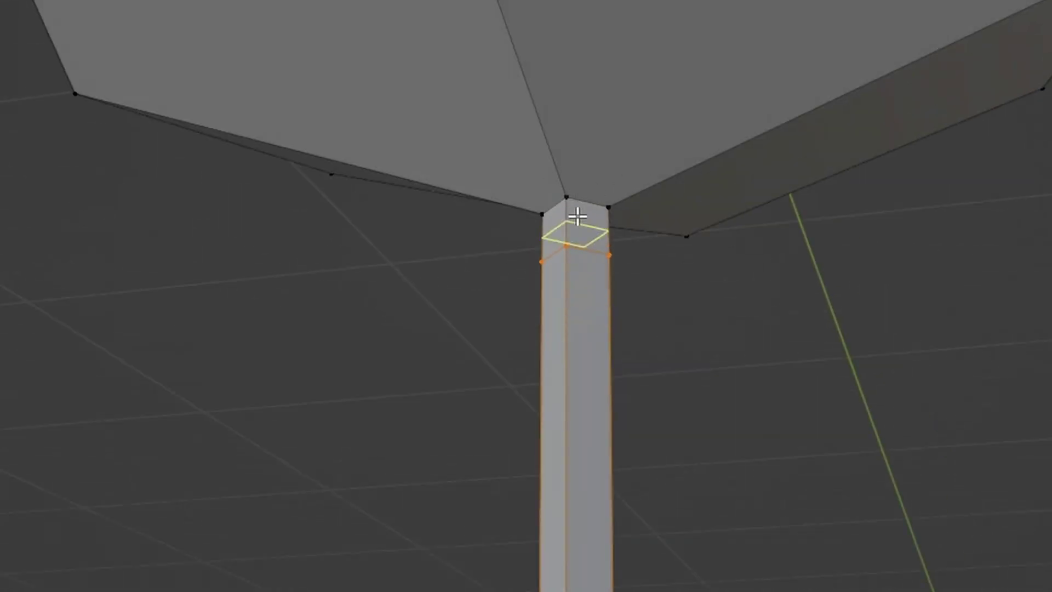
left_click(578, 220)
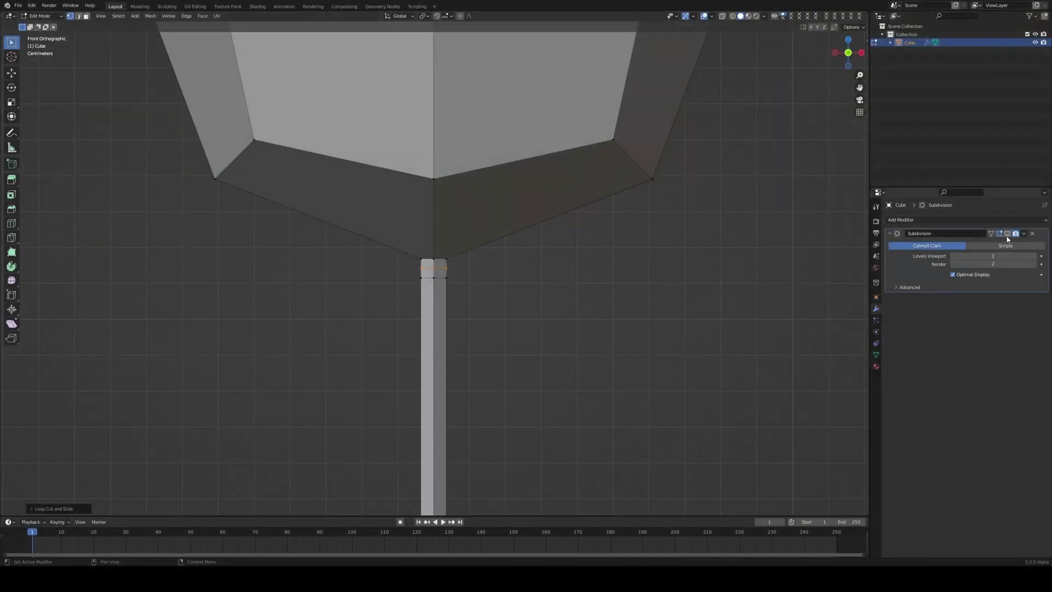
Step: Show the Subdivision modifier in the viewport again and check the balloon and string in Object Mode
left_click(1007, 233)
scroll(651, 253, "down", 3)
key("Tab")
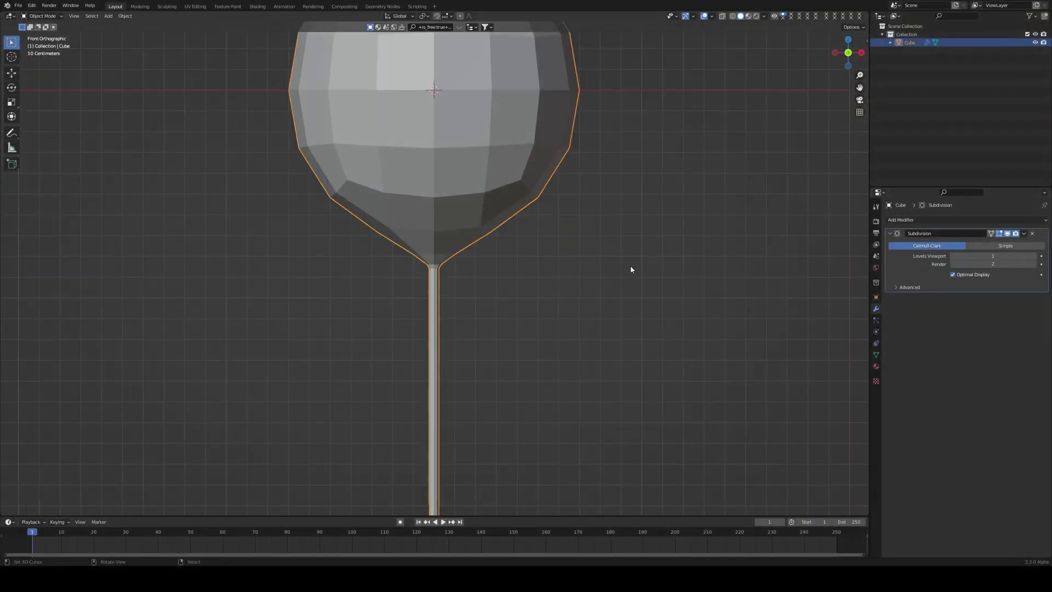
scroll(503, 319, "down", 4)
scroll(484, 248, "up", 3)
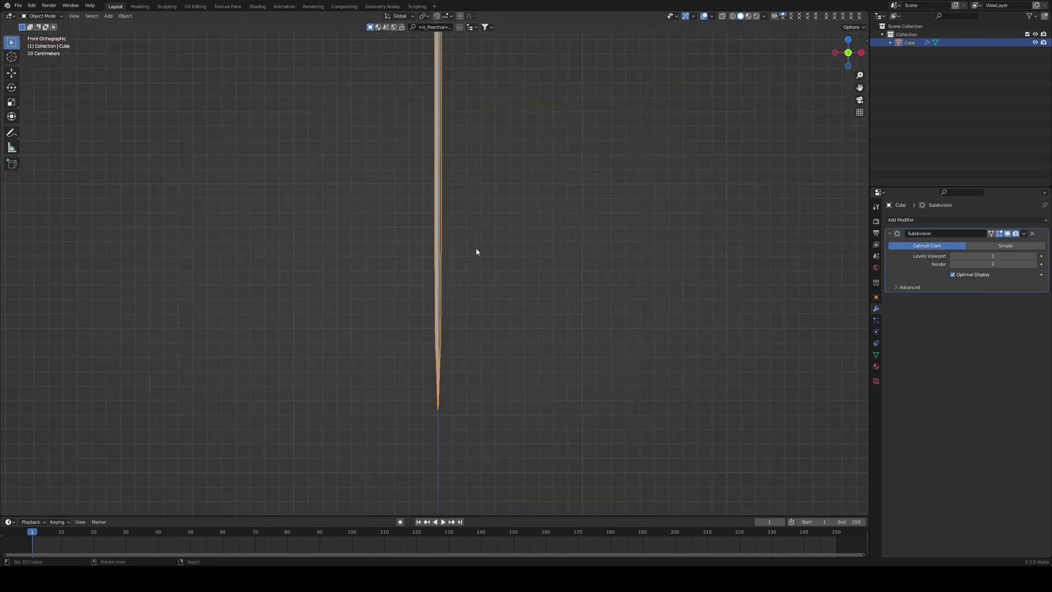
Step: Add a loop cut to the string and slide it close to the lower end to keep the tip from tapering
key("Tab")
key("ctrl+r")
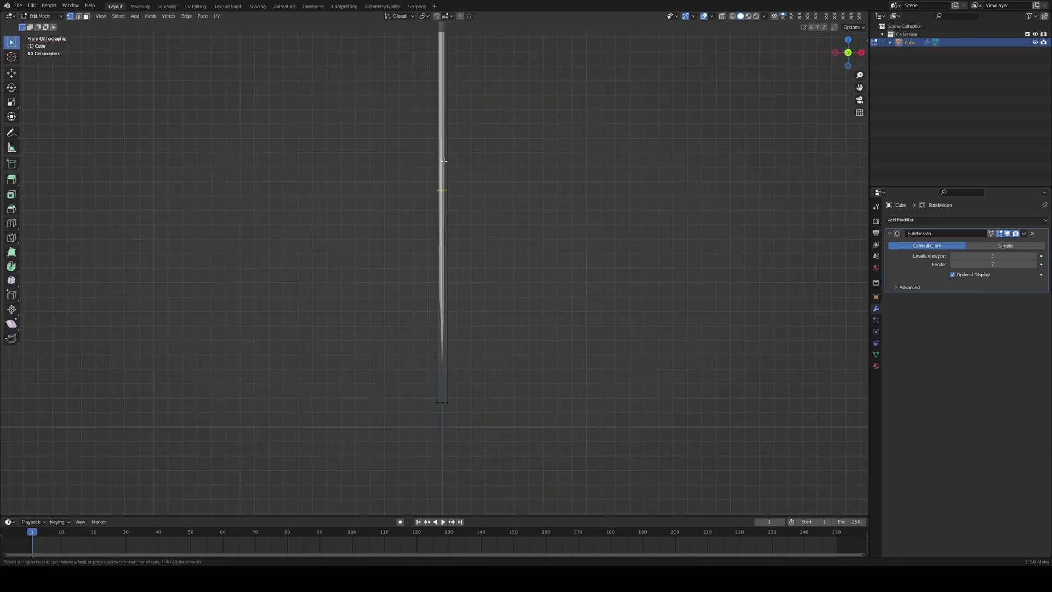
left_click(444, 161)
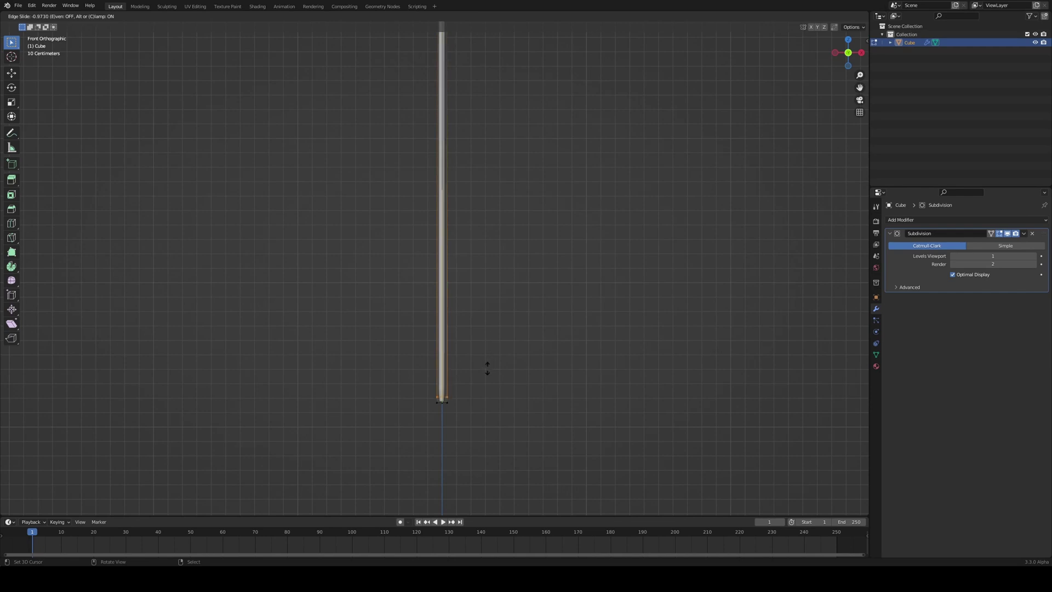
left_click(487, 367)
middle_click_drag(446, 397, 458, 372, "shift")
scroll(457, 373, "up", 2)
key("Tab")
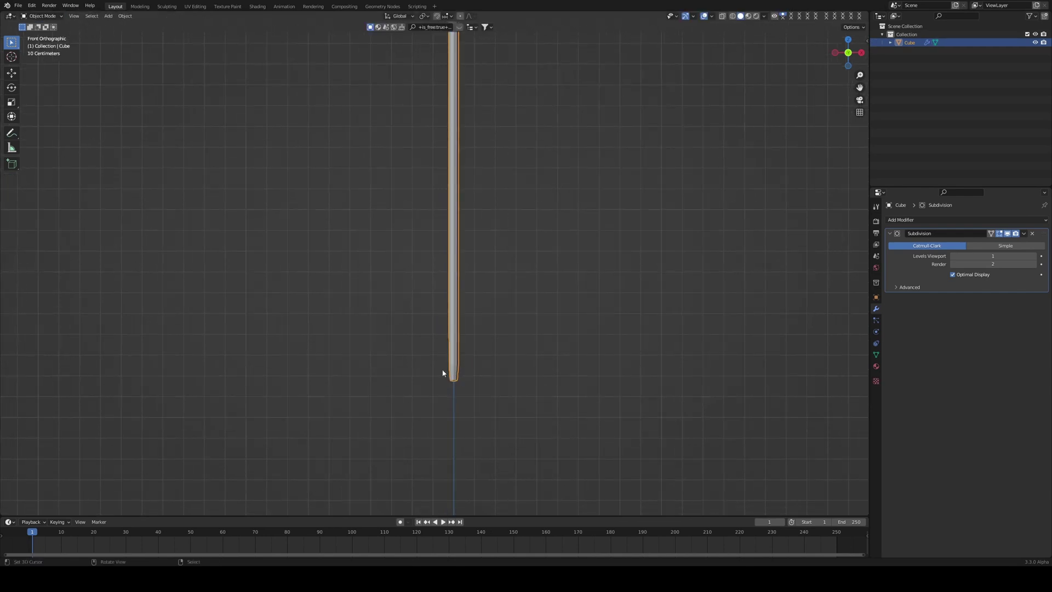
Step: Select all the vertices at the string's lower tip with circle select in wireframe view
key("Tab")
scroll(483, 351, "down", 4)
middle_click_drag(481, 253, 482, 211, "shift")
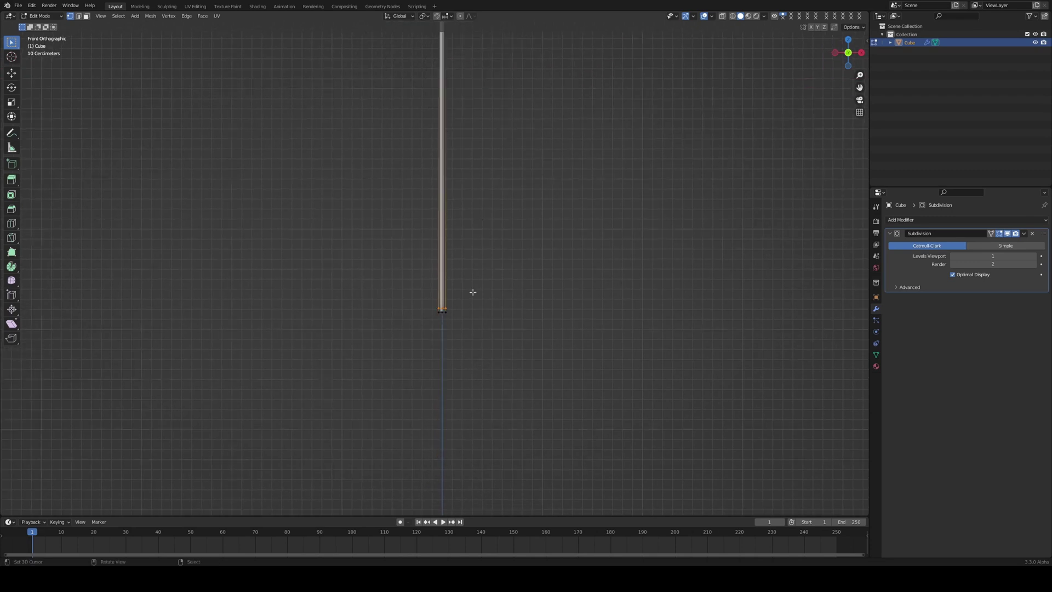
middle_click_drag(451, 316, 448, 286, "shift")
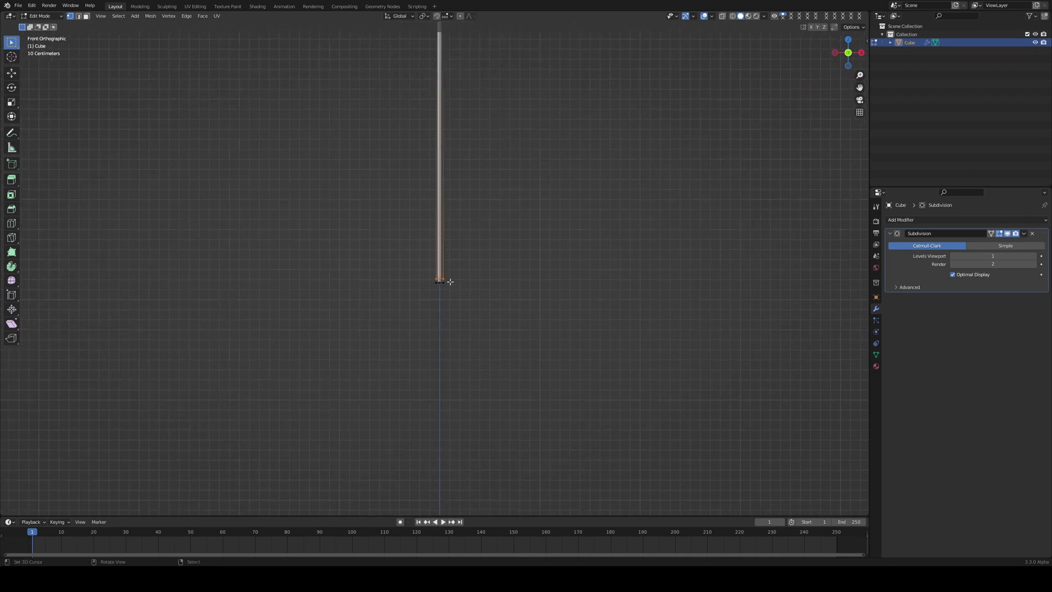
key("shift+z")
right_click(450, 282)
scroll(450, 281, "up", 3)
key("c")
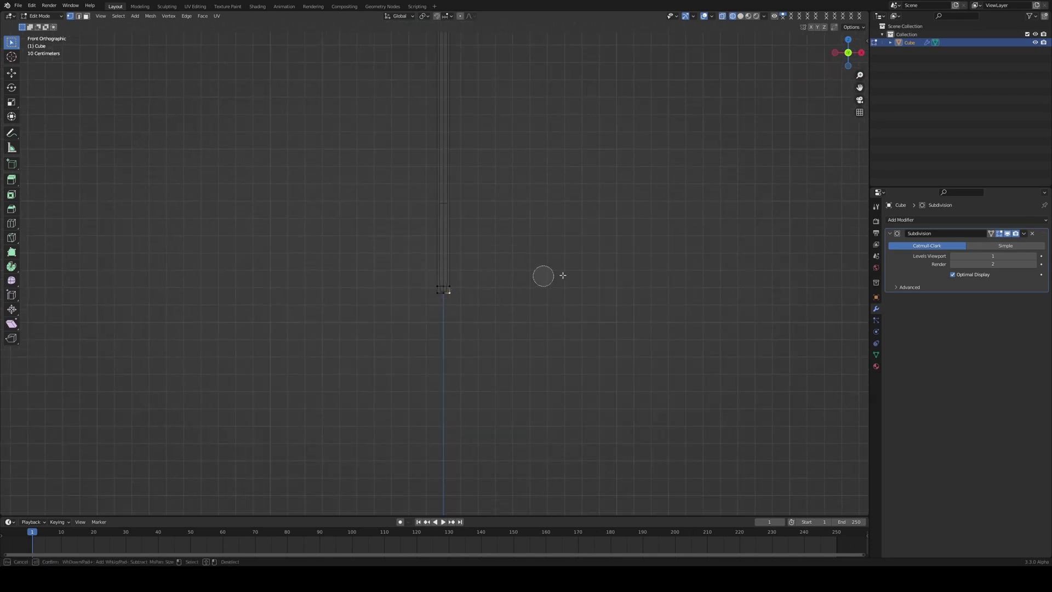
scroll(564, 274, "down", 3)
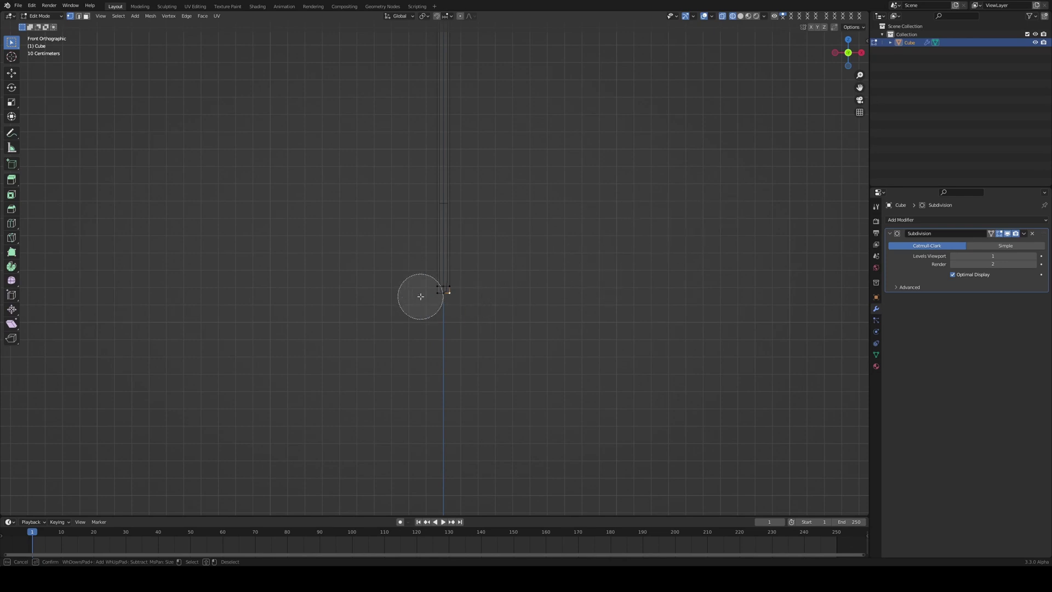
left_click_drag(418, 296, 446, 289)
right_click(403, 290)
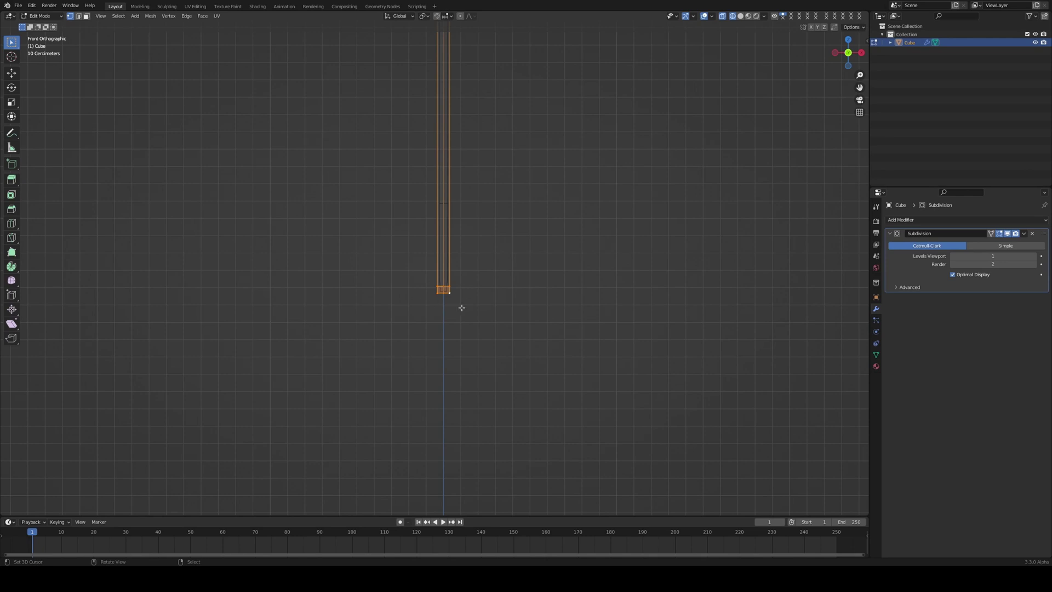
Step: Create a vertex group named pin from the selected tip vertices and return to Object Mode in solid shading
left_click(875, 355)
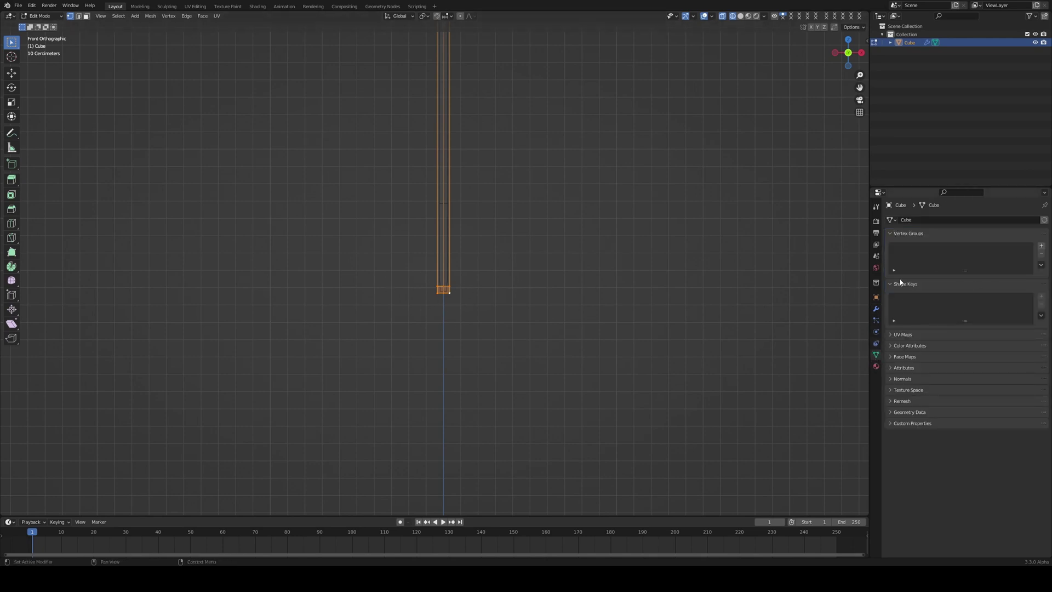
left_click(1041, 247)
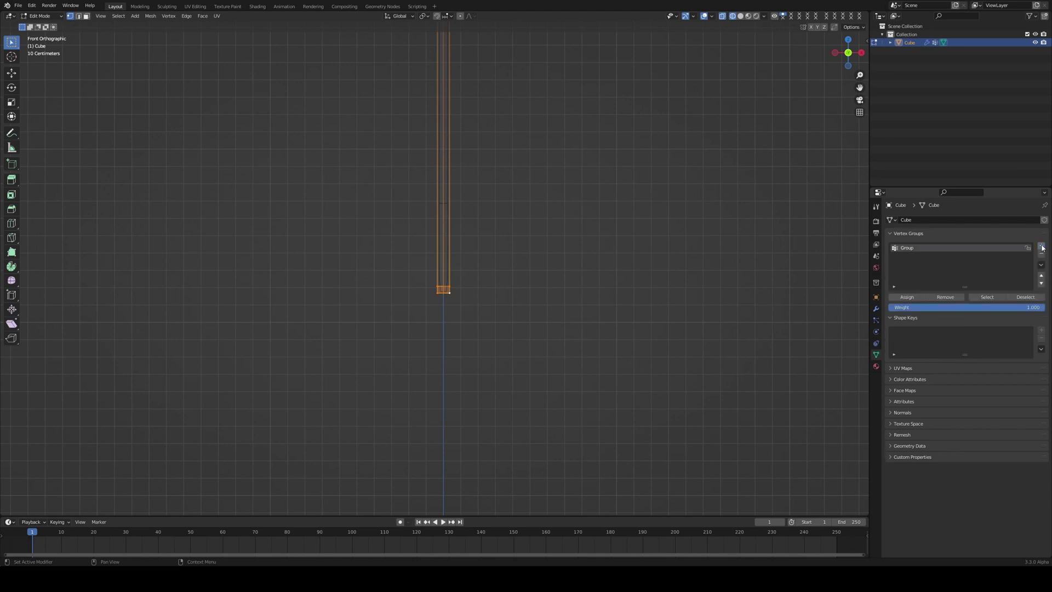
double_click(906, 248)
type("pin")
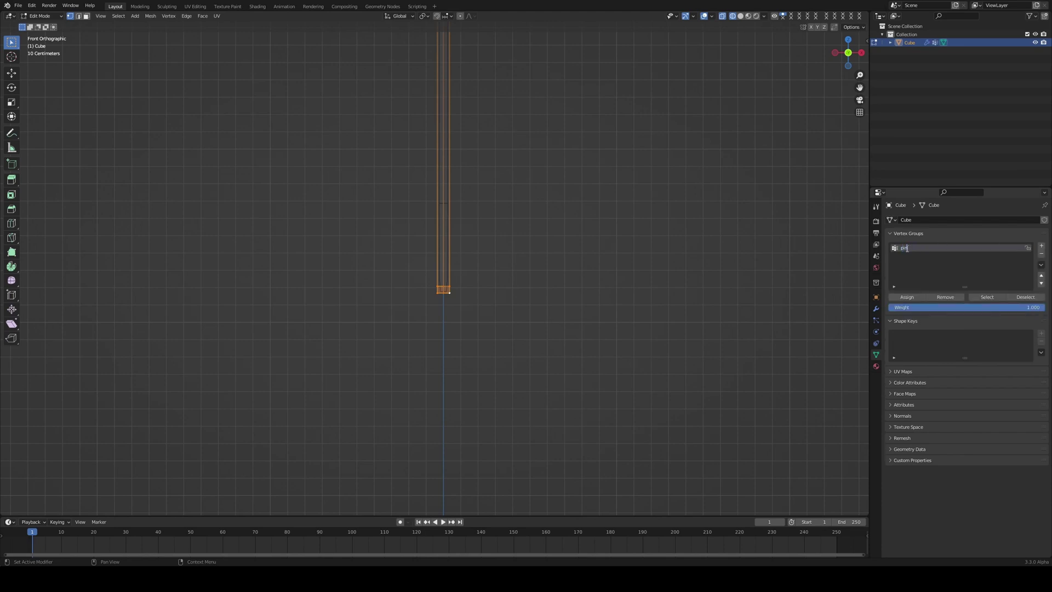
key("Return")
left_click(907, 297)
key("Tab")
key("KP_Decimal")
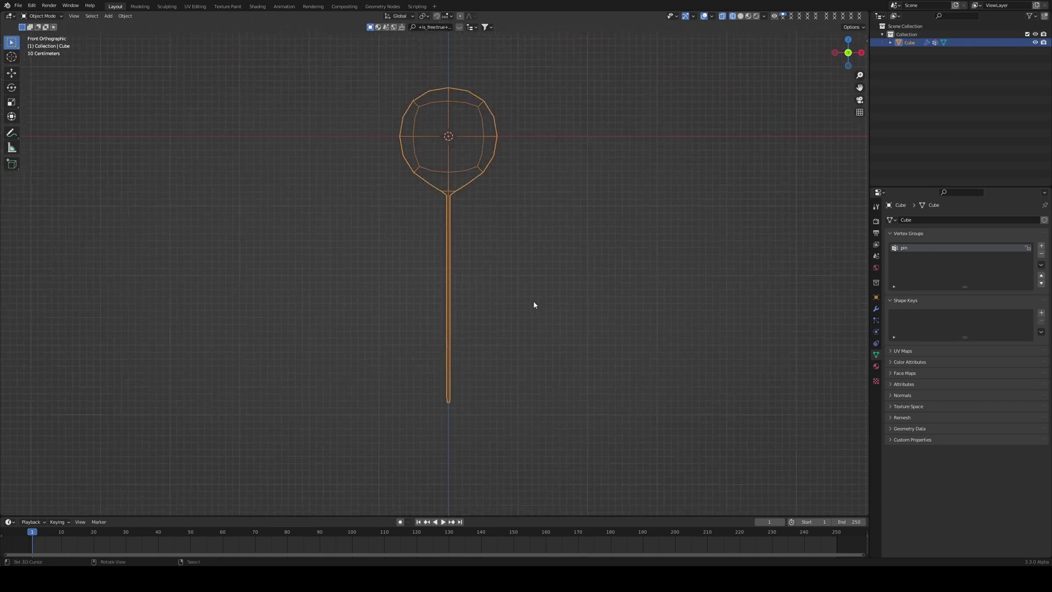
key("shift+z")
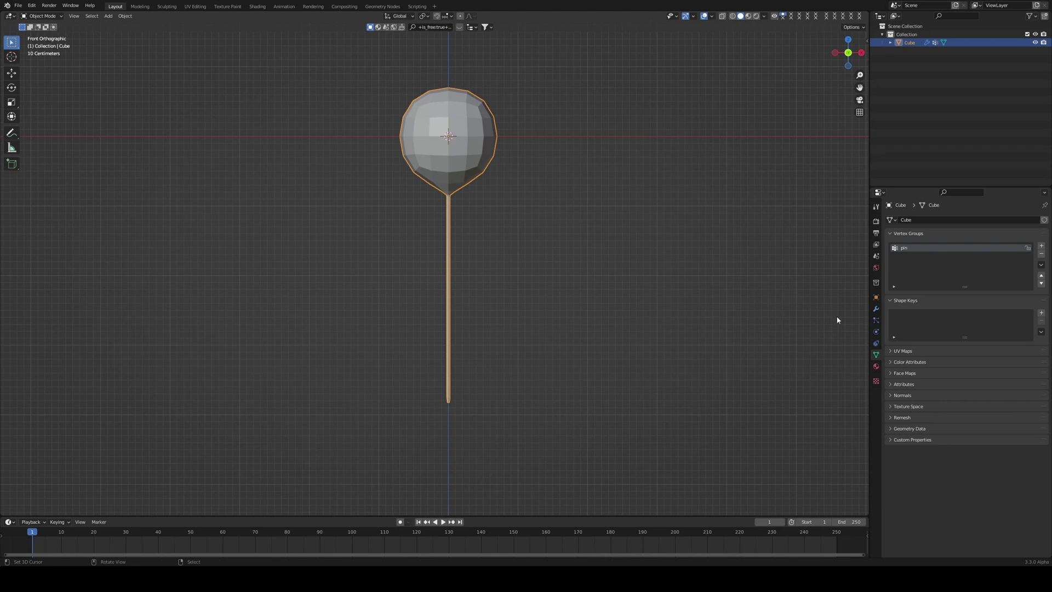
Step: Add Cloth physics to the balloon, play the simulation and return to the first frame
left_click(877, 332)
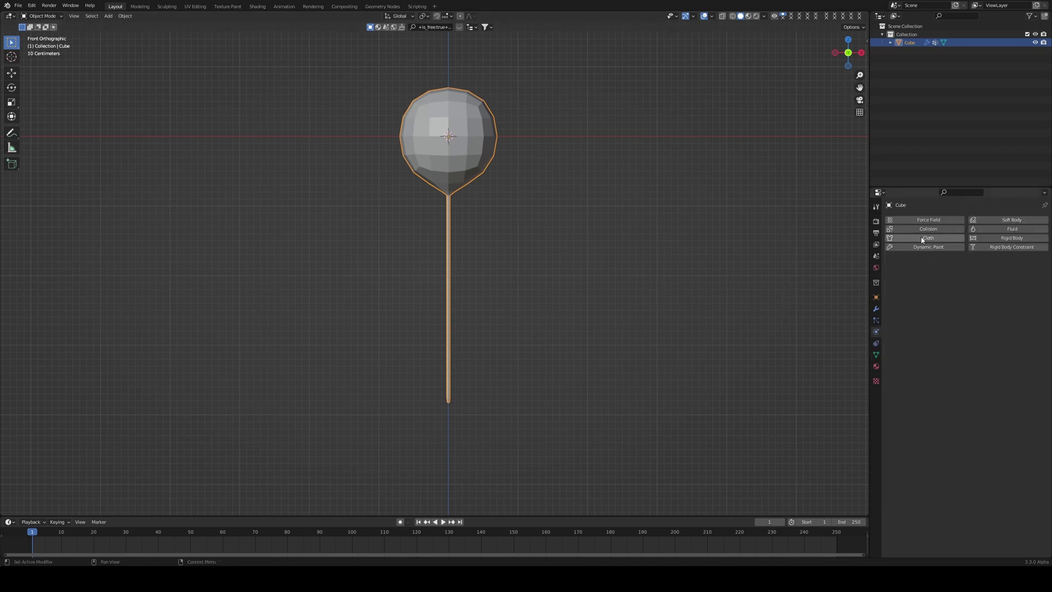
left_click(922, 239)
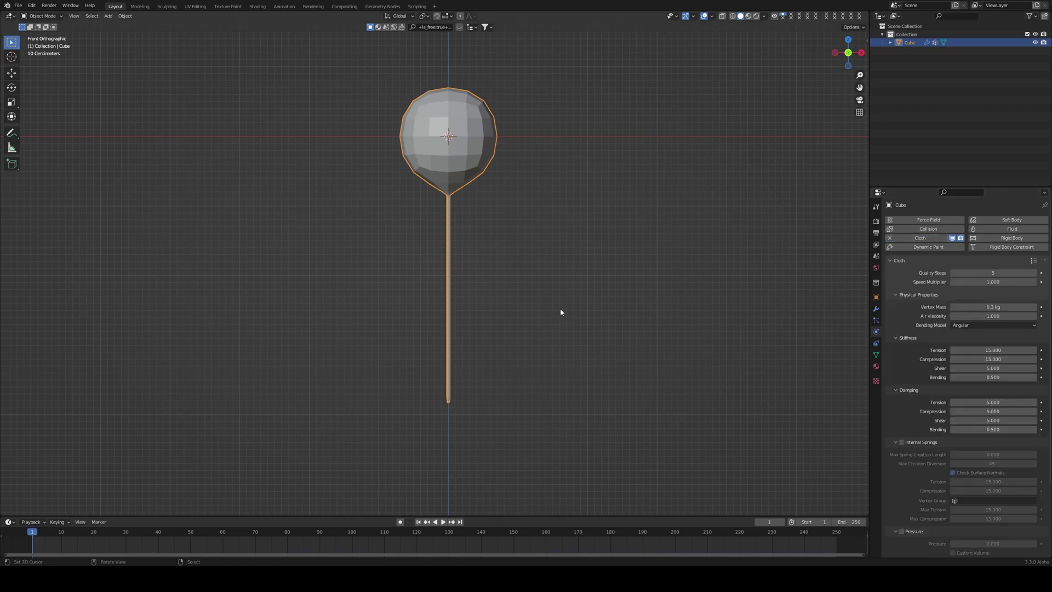
scroll(567, 309, "up", 2)
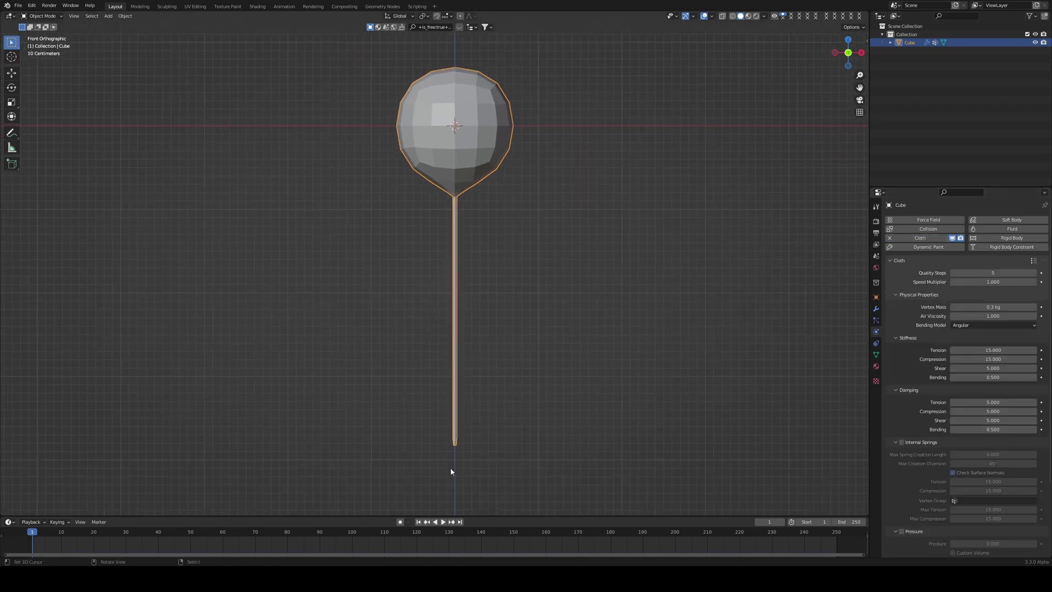
left_click(443, 522)
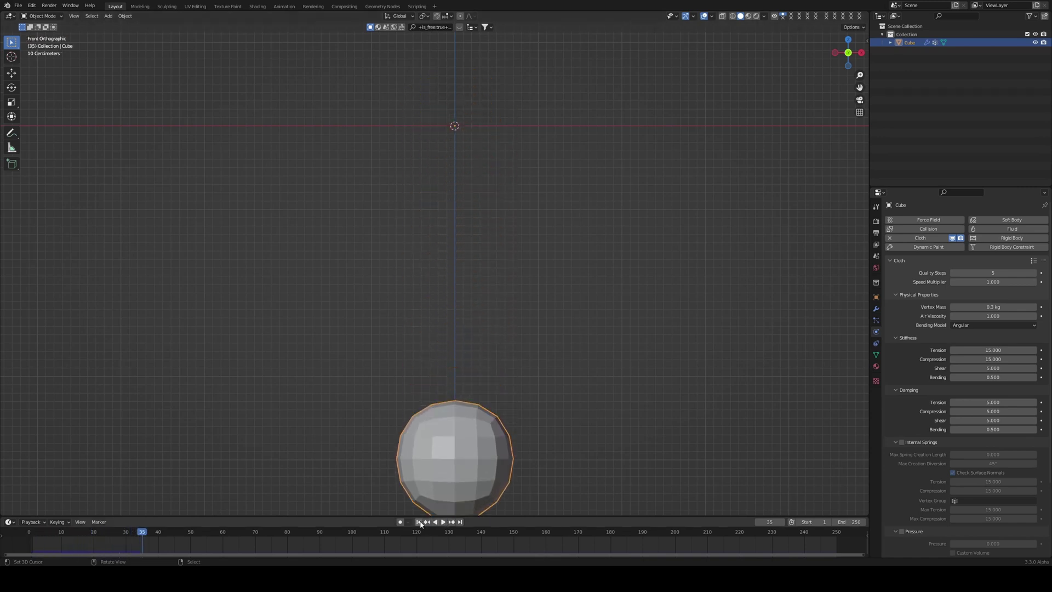
left_click(419, 521)
mouse_move(524, 292)
middle_mouse_down("shift")
mouse_move(522, 308)
mouse_move(528, 294)
middle_mouse_up("shift")
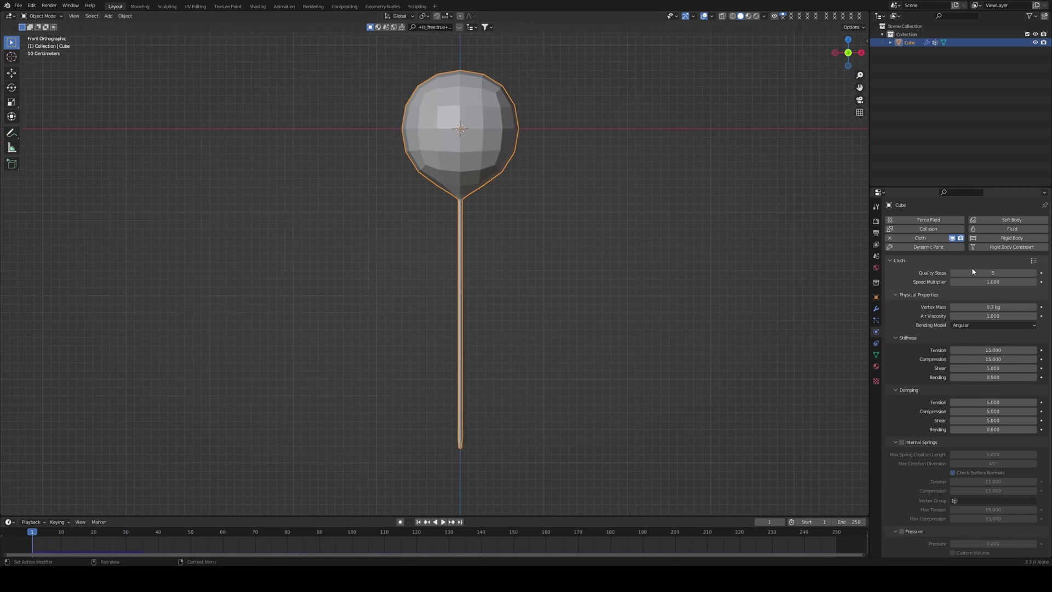
Step: Set the cloth's Pin Group to pin in the Shape settings and play the simulation
scroll(970, 289, "down", 5)
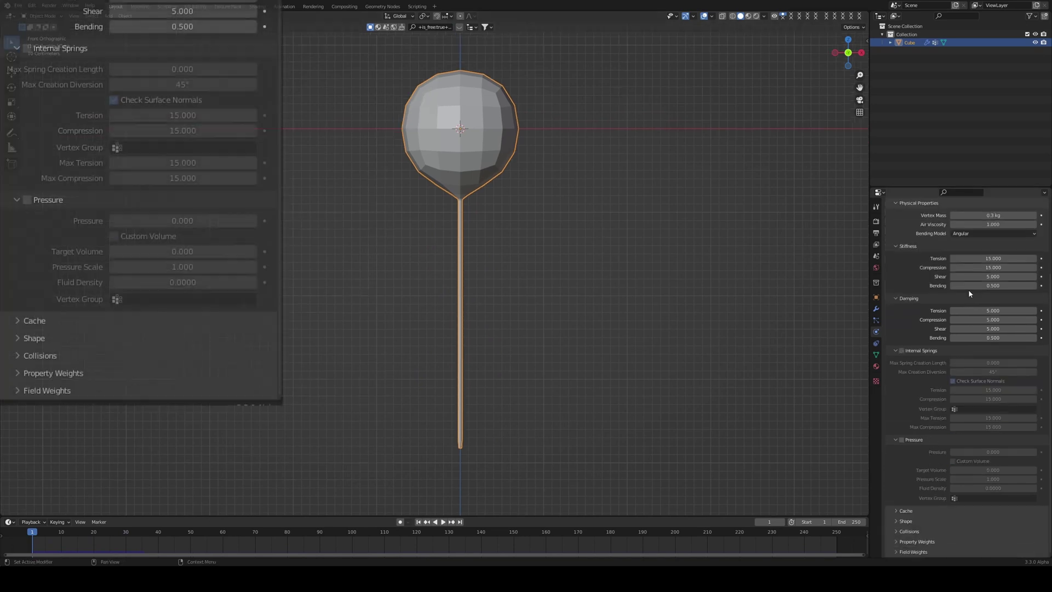
left_click(906, 521)
scroll(931, 509, "down", 3)
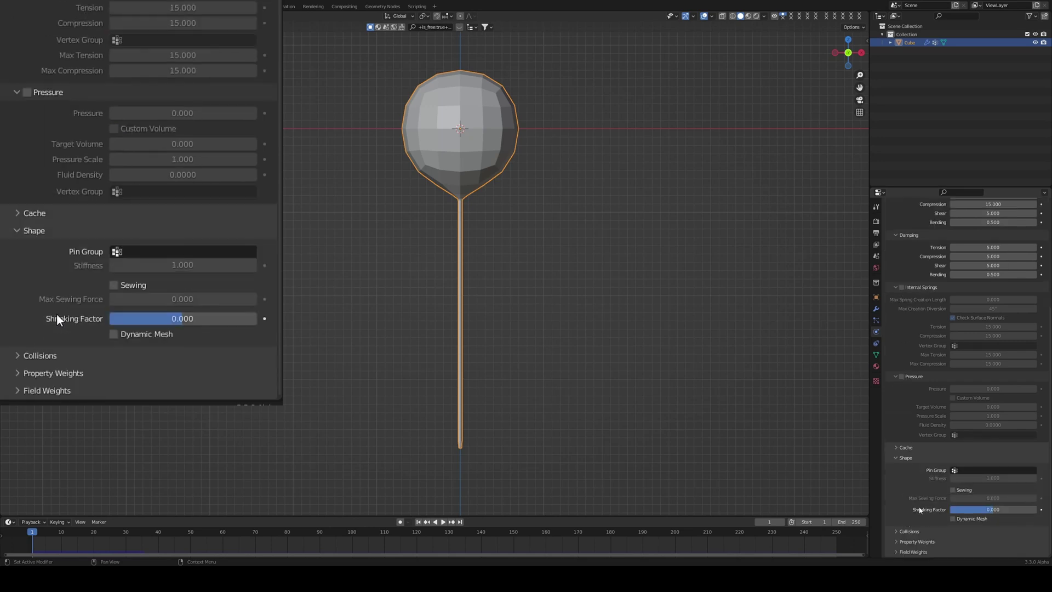
left_click(968, 470)
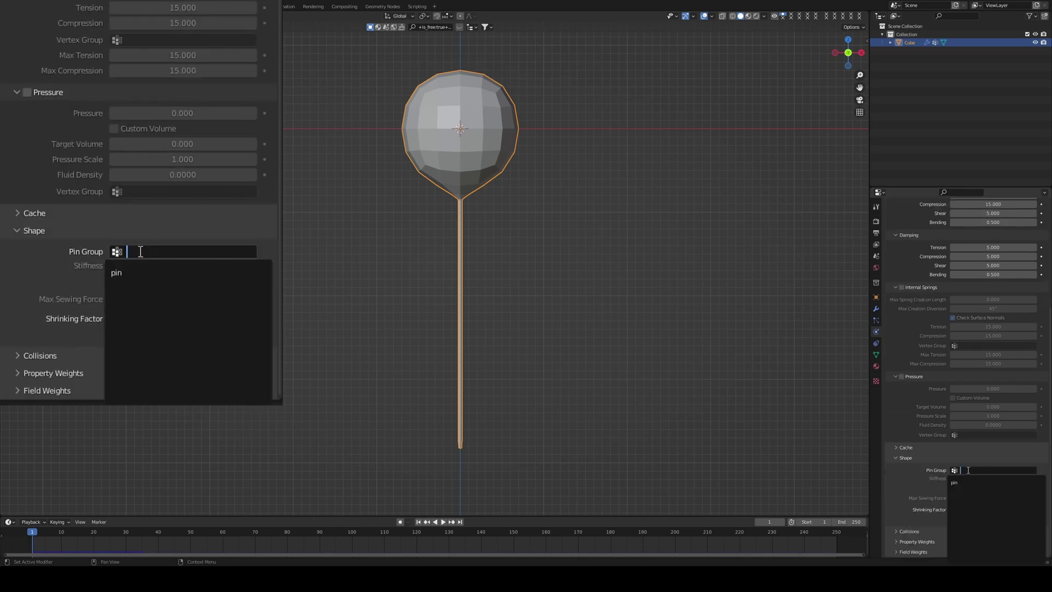
left_click(956, 482)
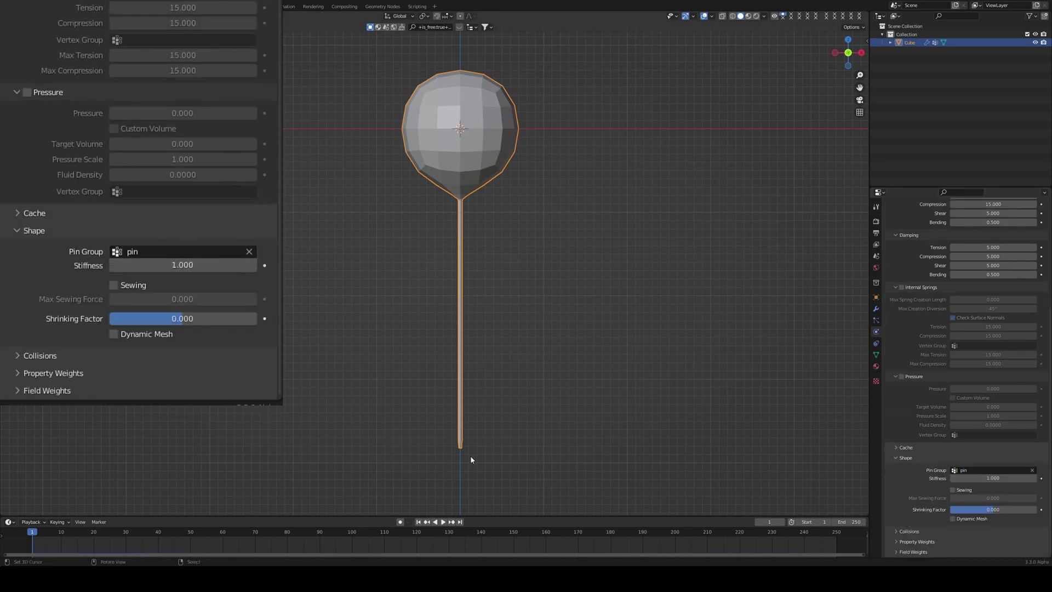
key("space")
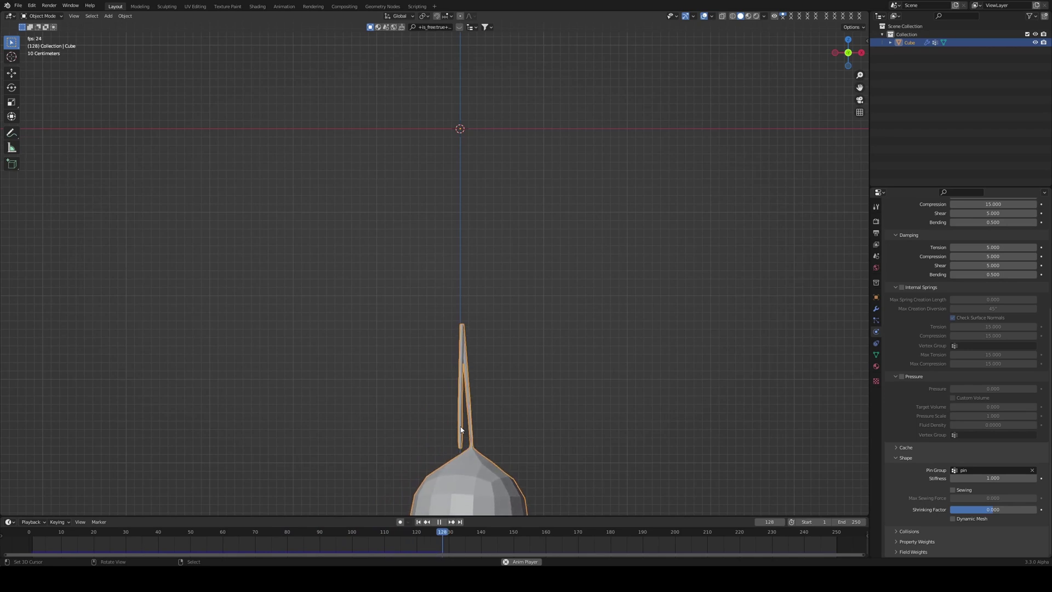
Step: Enable cloth Pressure with a value of 1 and lower the Fluid Density to about -0.0452
left_click(903, 376)
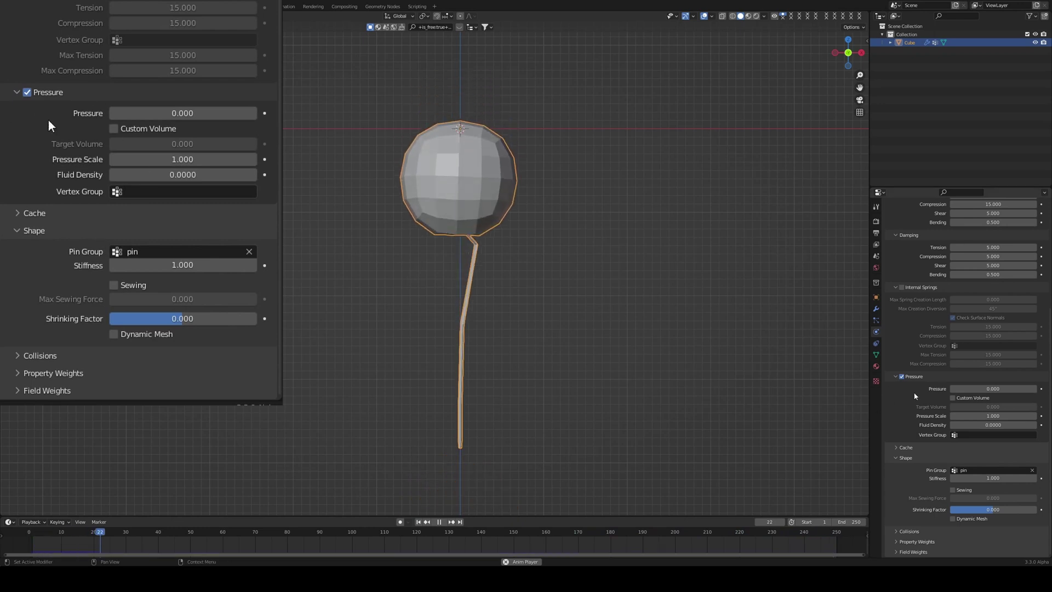
left_click_drag(978, 389, 1002, 389)
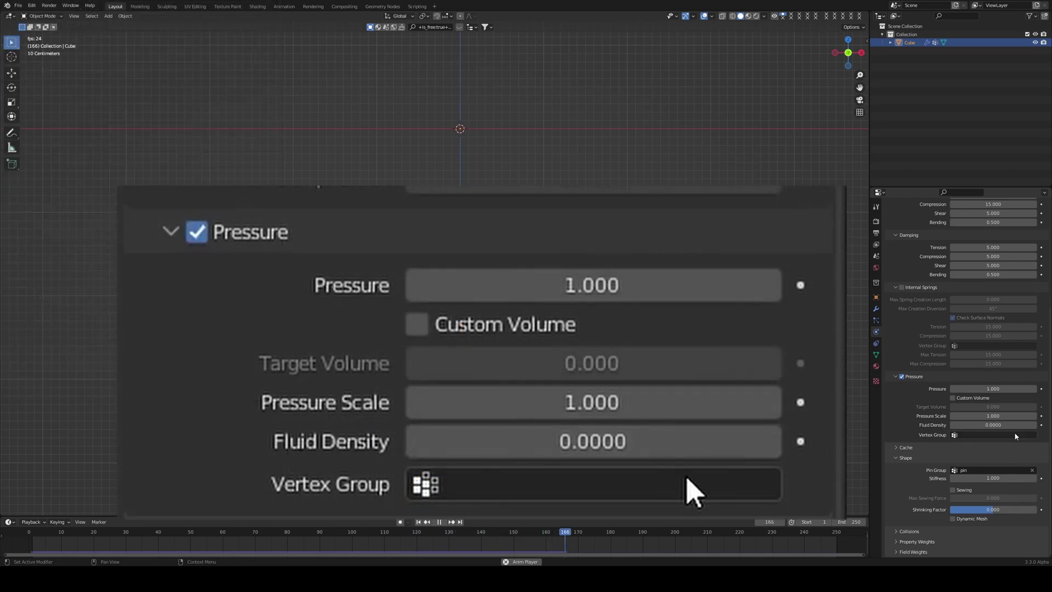
left_click_drag(1004, 425, 981, 424)
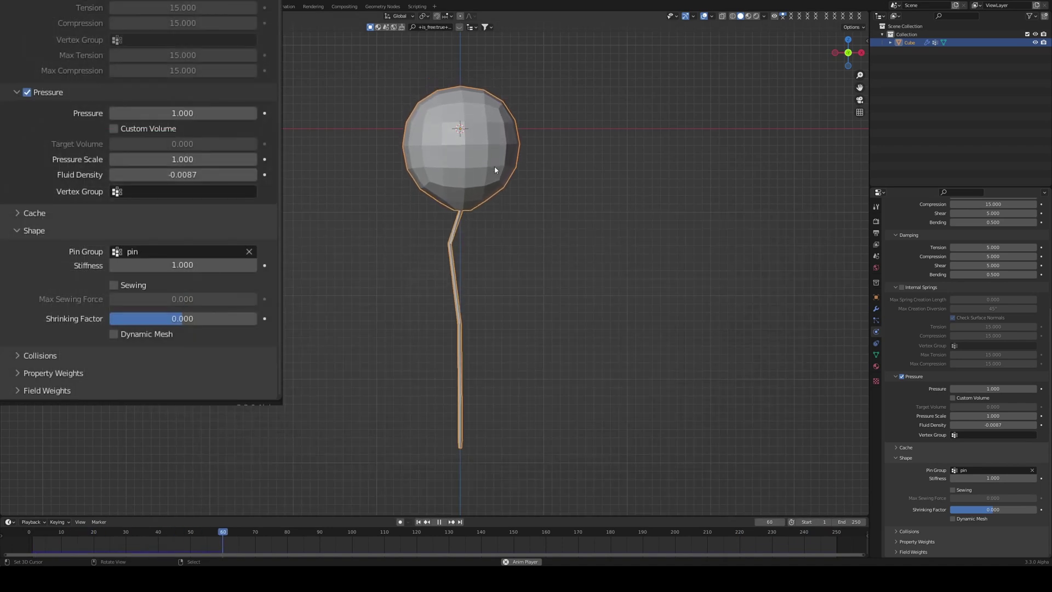
left_click_drag(1004, 426, 950, 425)
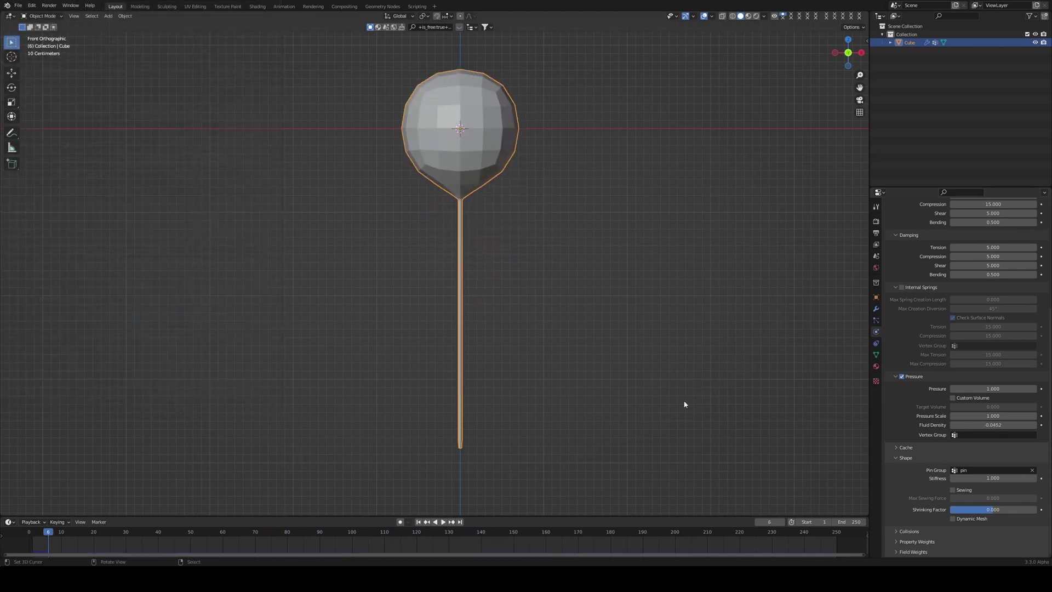
key("space")
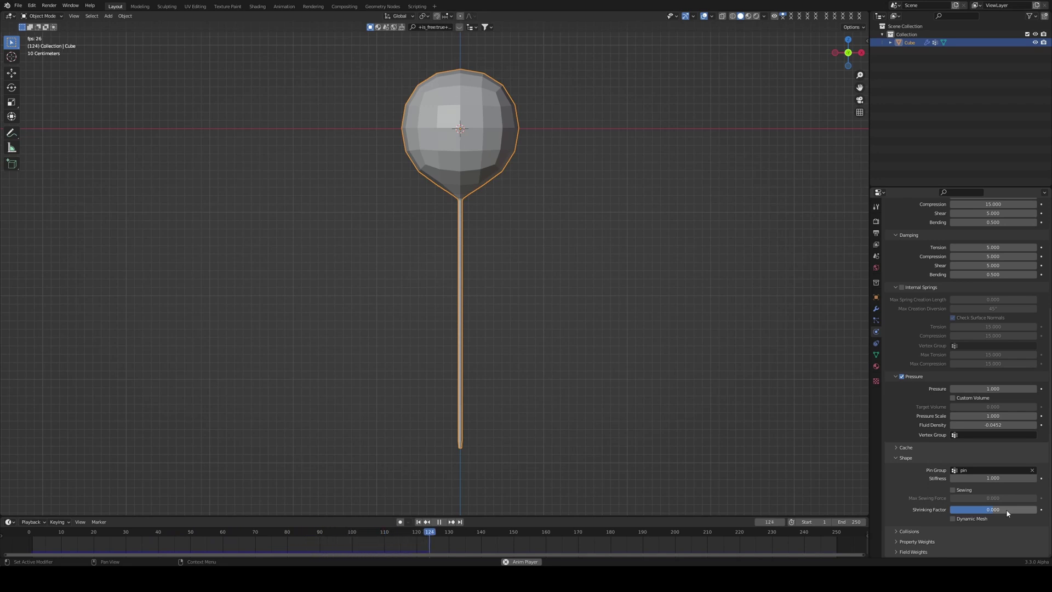
Step: Lower the cloth's Shrinking Factor to about -0.376 to inflate the balloon during the simulation
left_click_drag(1003, 509, 989, 509)
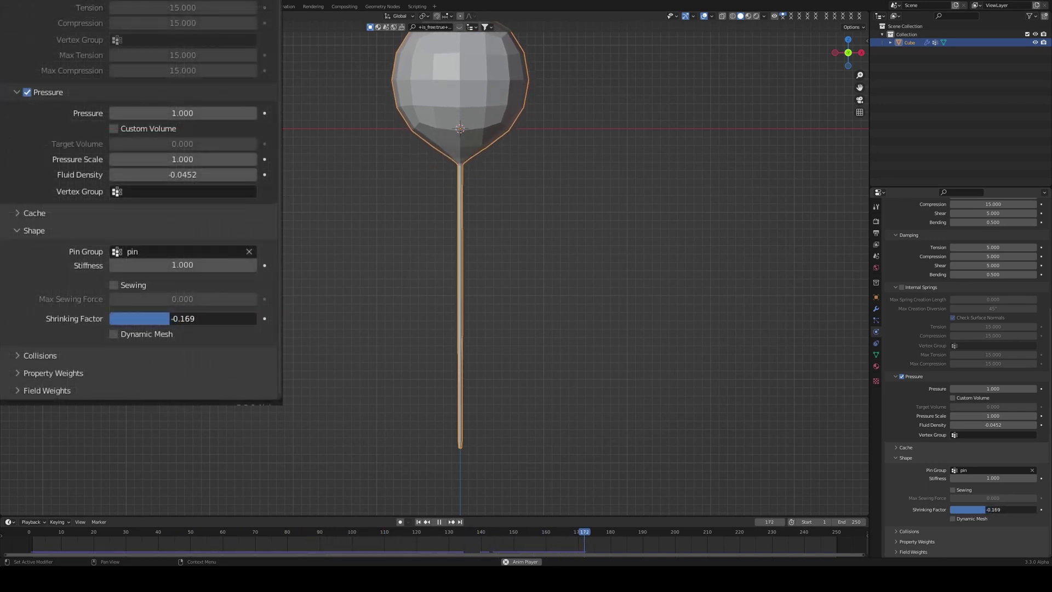
key("Escape")
middle_click_drag(659, 334, 676, 386, "shift")
scroll(608, 384, "down", 1)
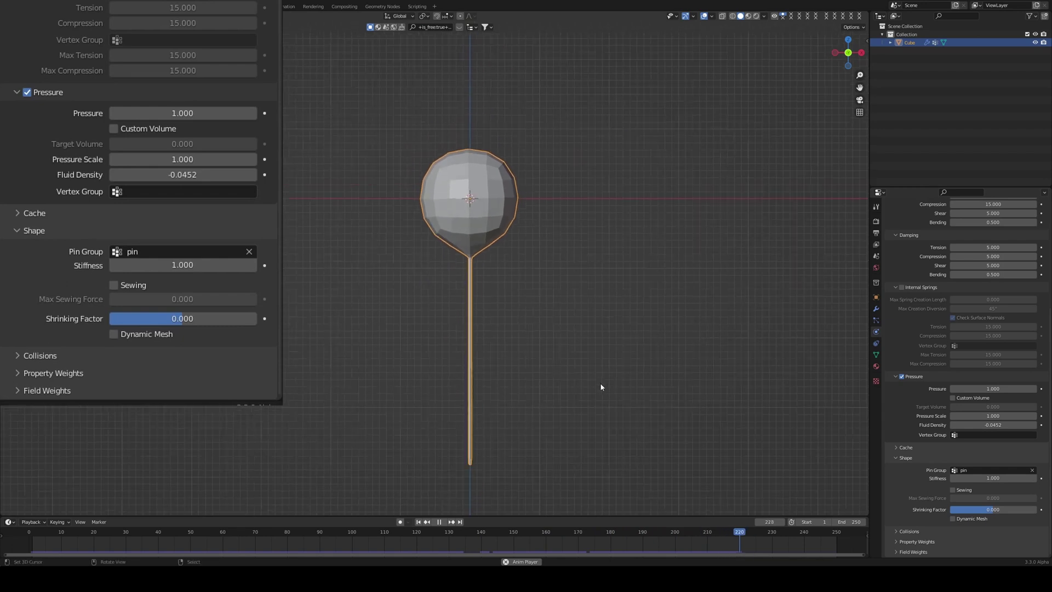
left_click_drag(997, 509, 968, 509)
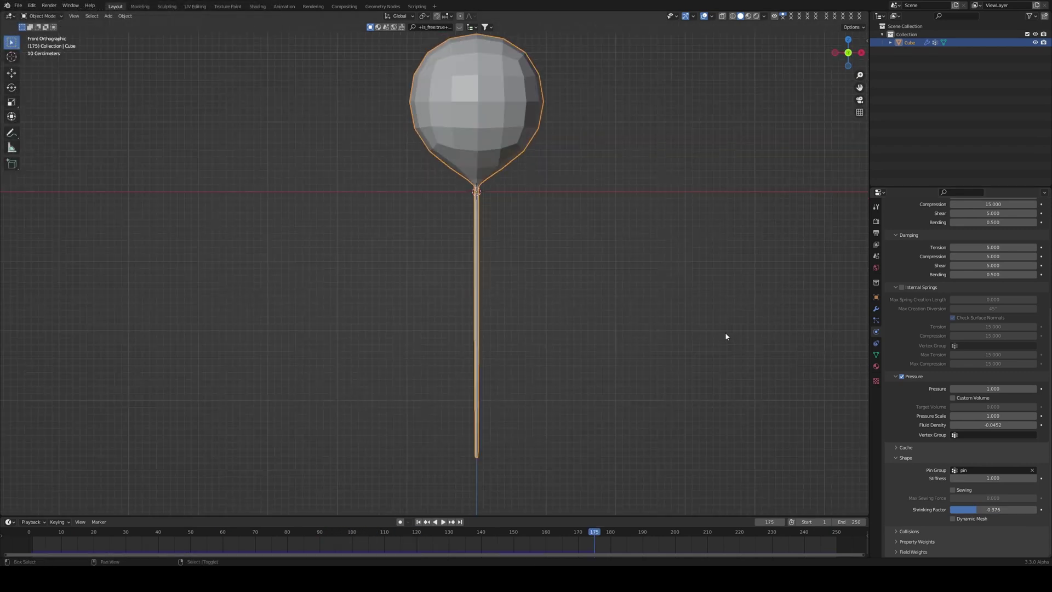
Step: Add a Turbulence force field at the balloon and play the animation
key("shift+a")
mouse_move(701, 479)
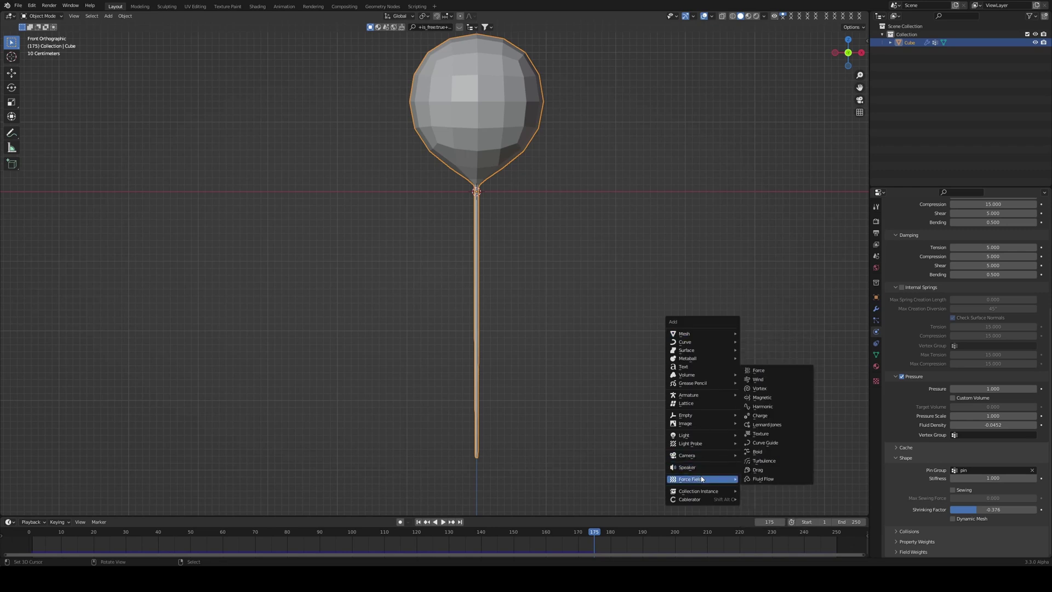
left_click(764, 461)
key("space")
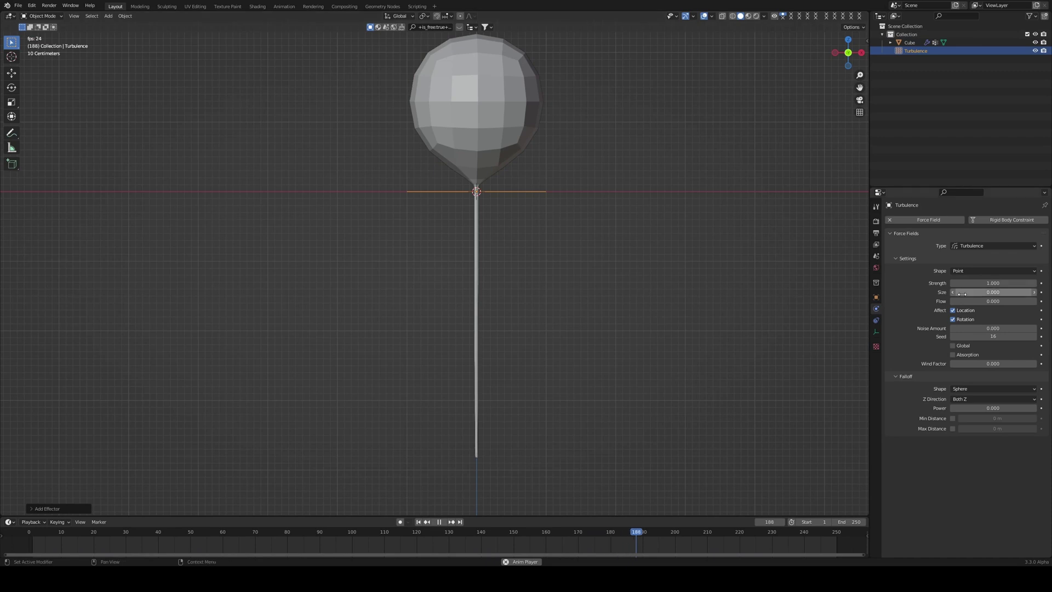
Step: Try a turbulence Strength of 153.2 and watch the balloon's movement from an angled view
left_click_drag(993, 283, 1019, 283)
middle_click_drag(465, 274, 519, 286)
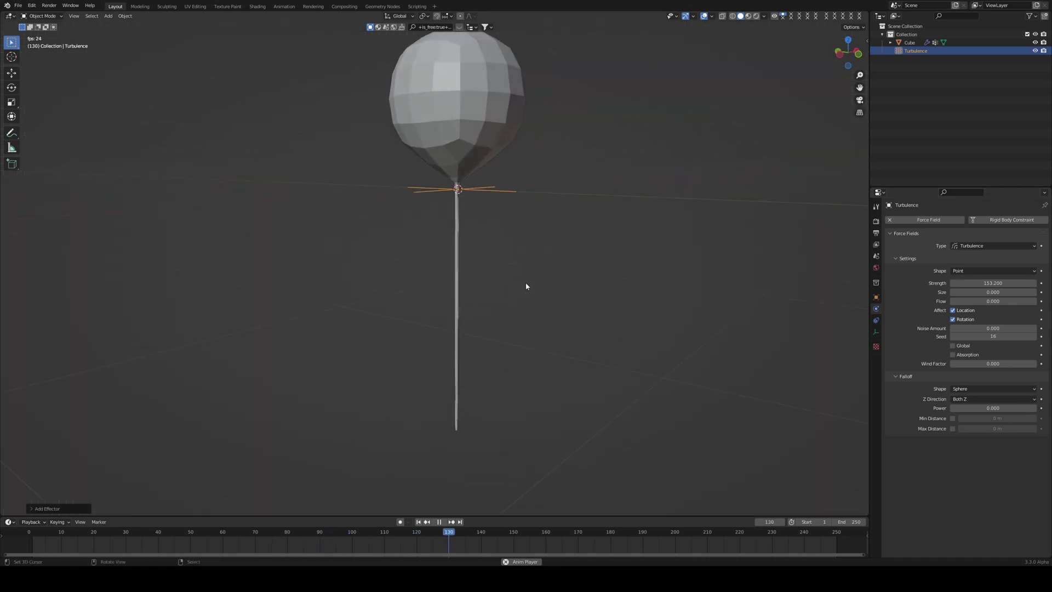
key("KP_1")
key("space")
Step: Set the turbulence Strength to 0 and return to the first frame
left_click(992, 283)
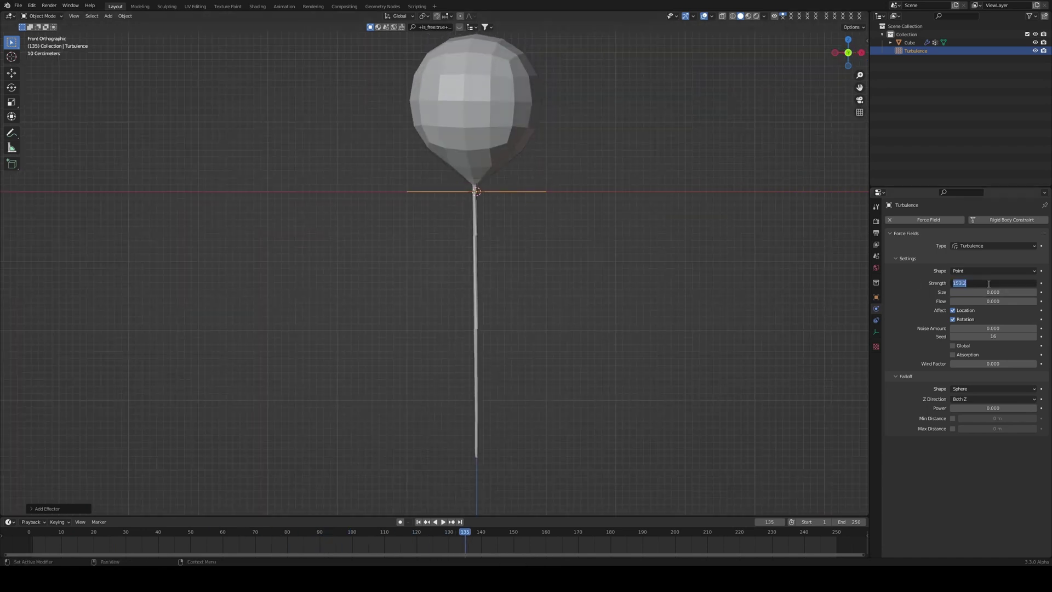
type("0")
key("Return")
left_click(417, 522)
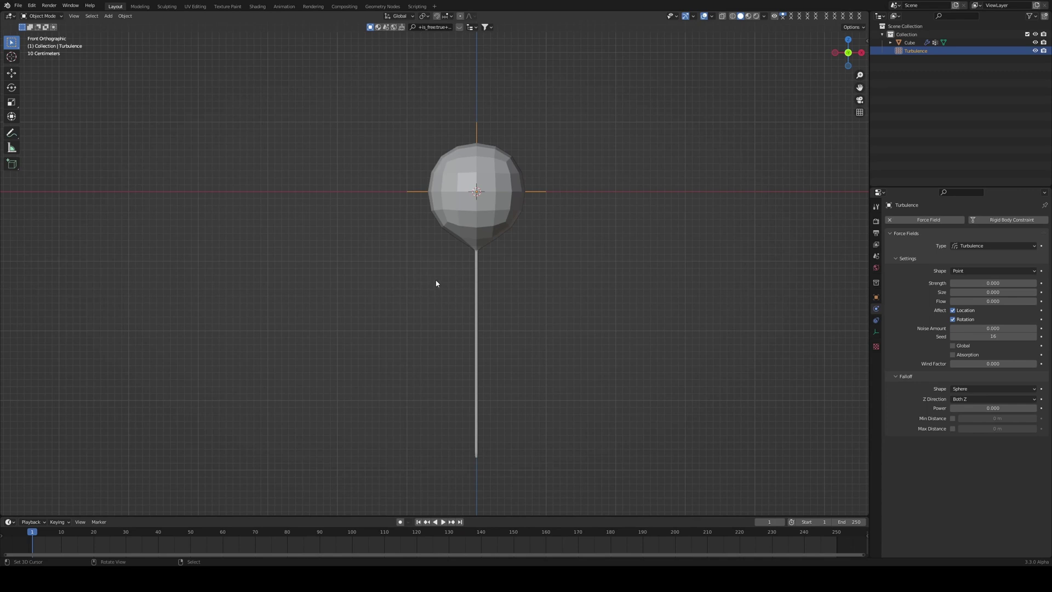
left_click(465, 241)
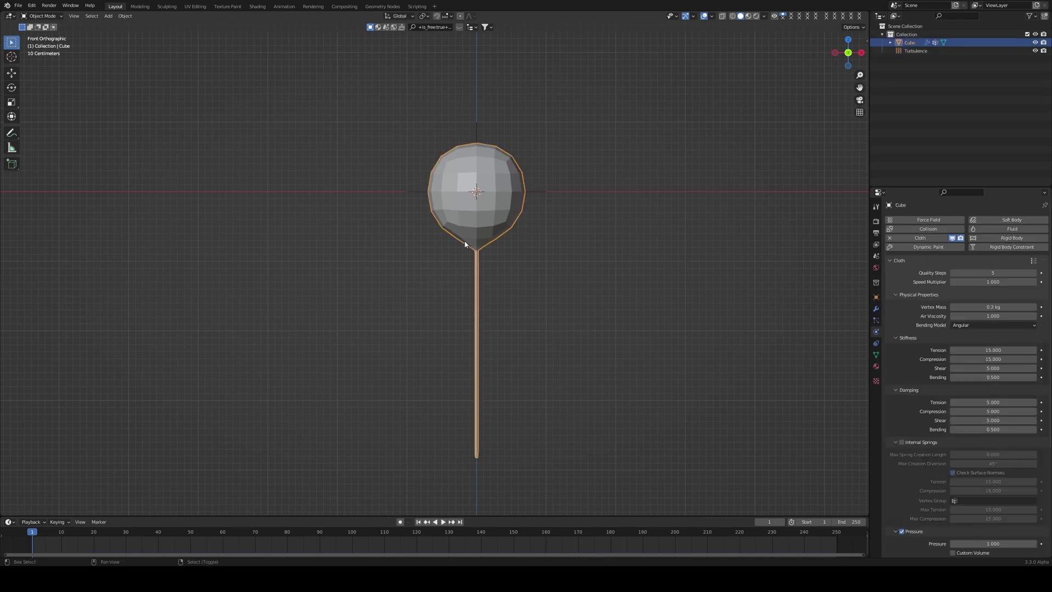
key("shift+d")
right_click(432, 203)
key("x")
left_click(432, 204)
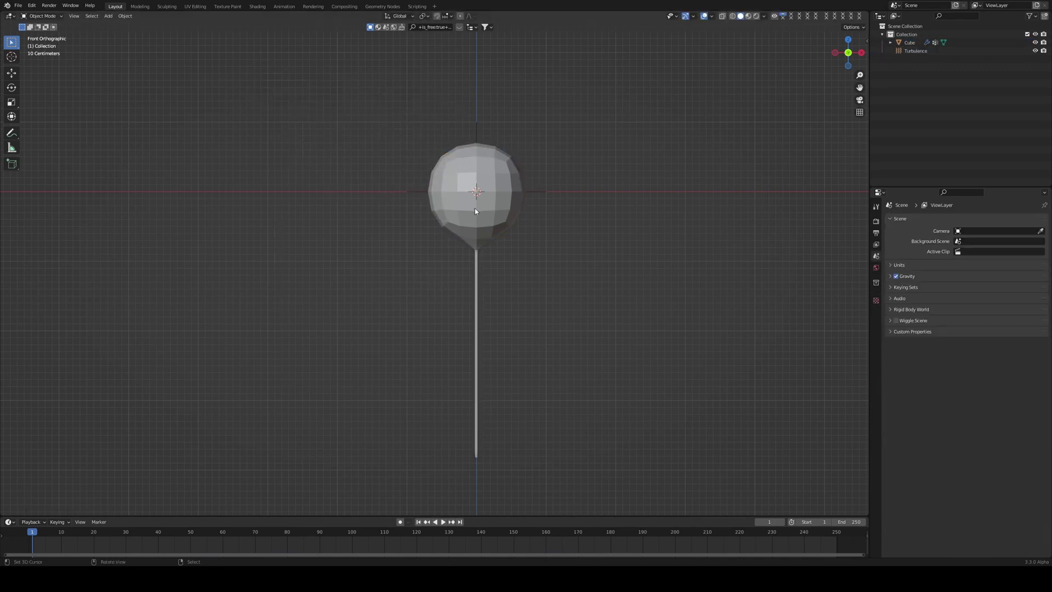
Step: Duplicate the whole balloon and string within its mesh and place the copy beside it in the negative X direction
left_click(475, 211)
key("Tab")
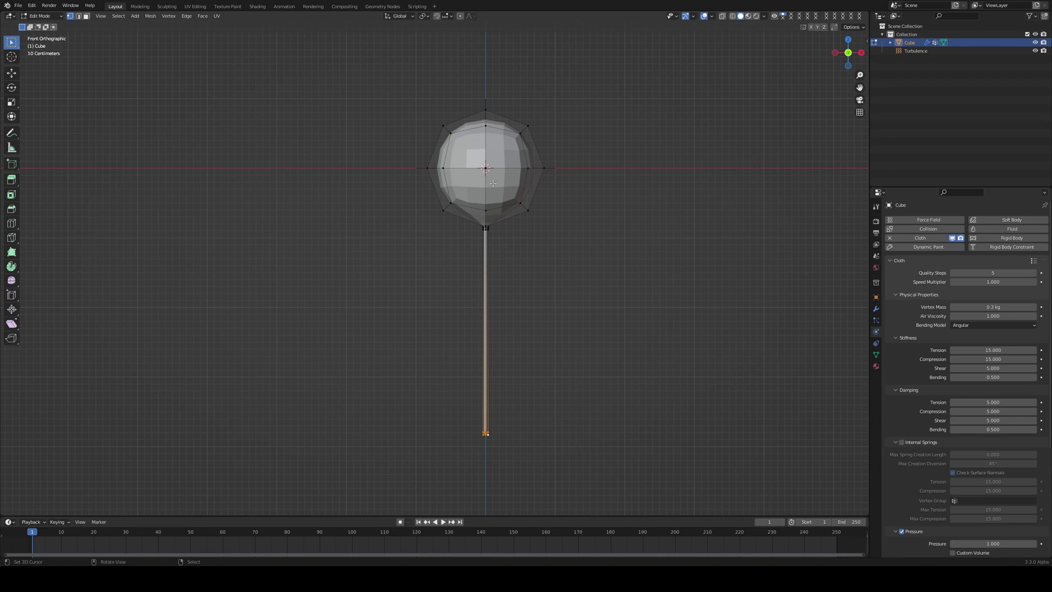
key("a")
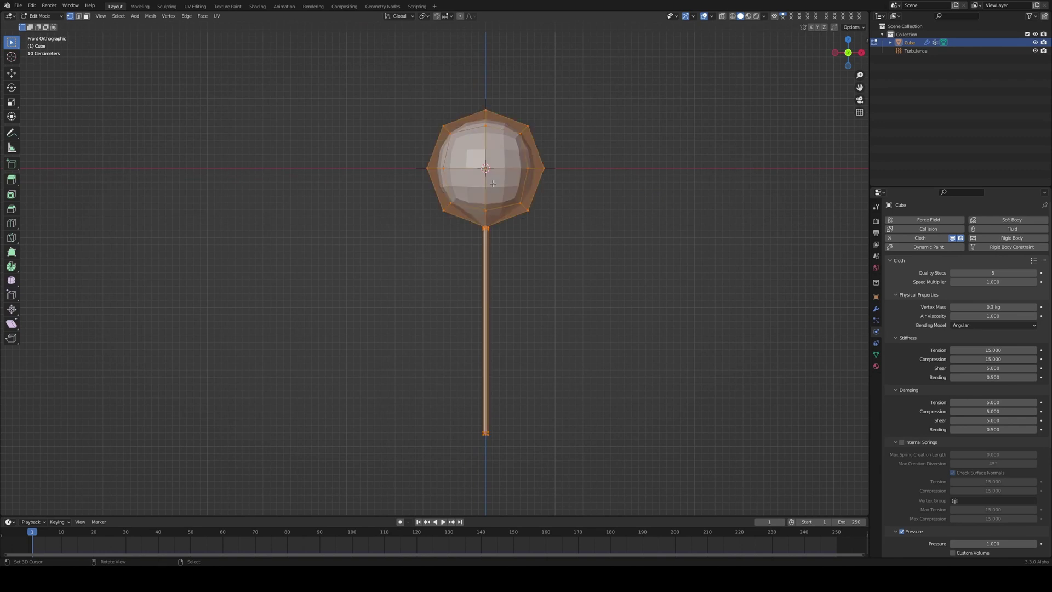
key("shift+s")
key("shift+d")
key("x")
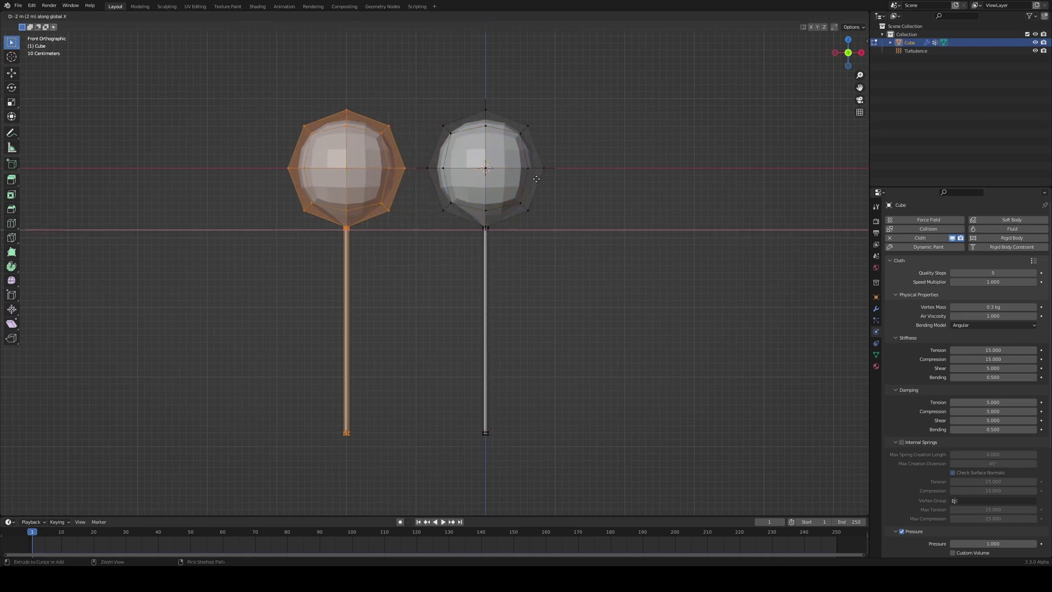
left_click(548, 179)
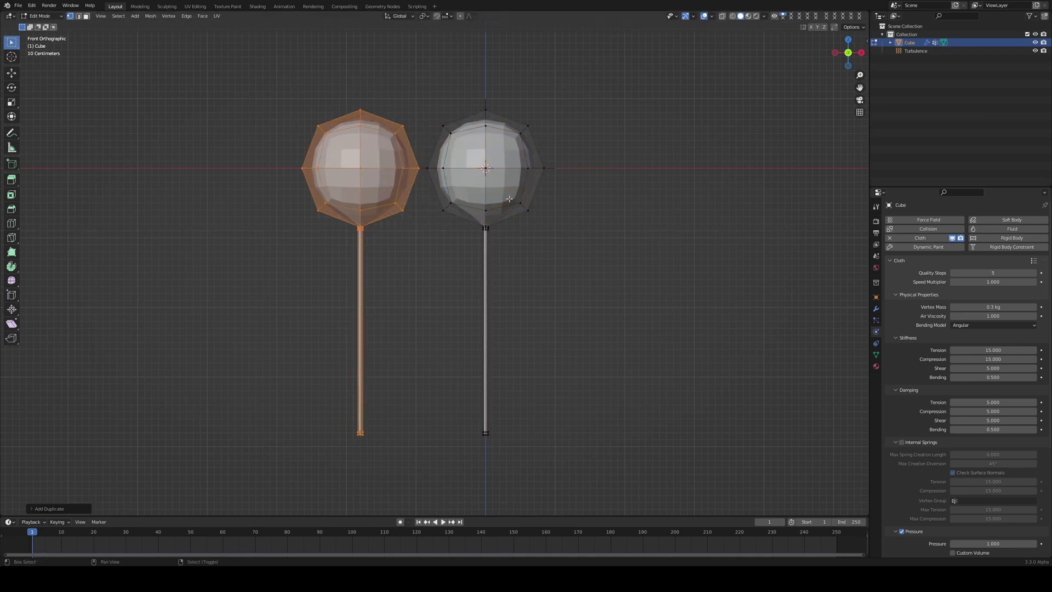
Step: Duplicate the new balloon along X to the other side of the original, making an evenly spaced row of three
key("shift+d")
key("x")
left_click(760, 204)
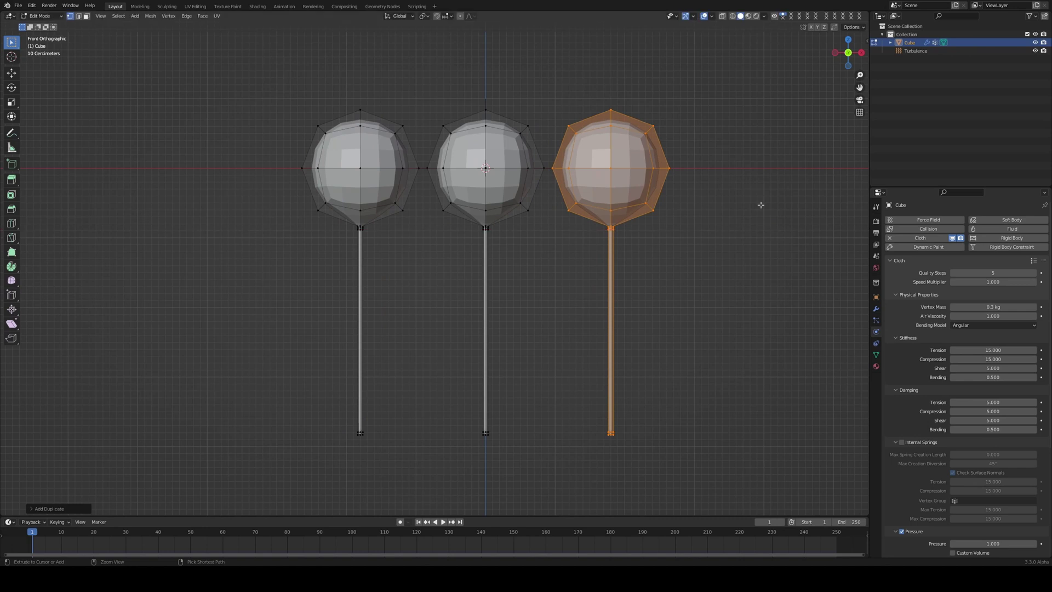
key("Tab")
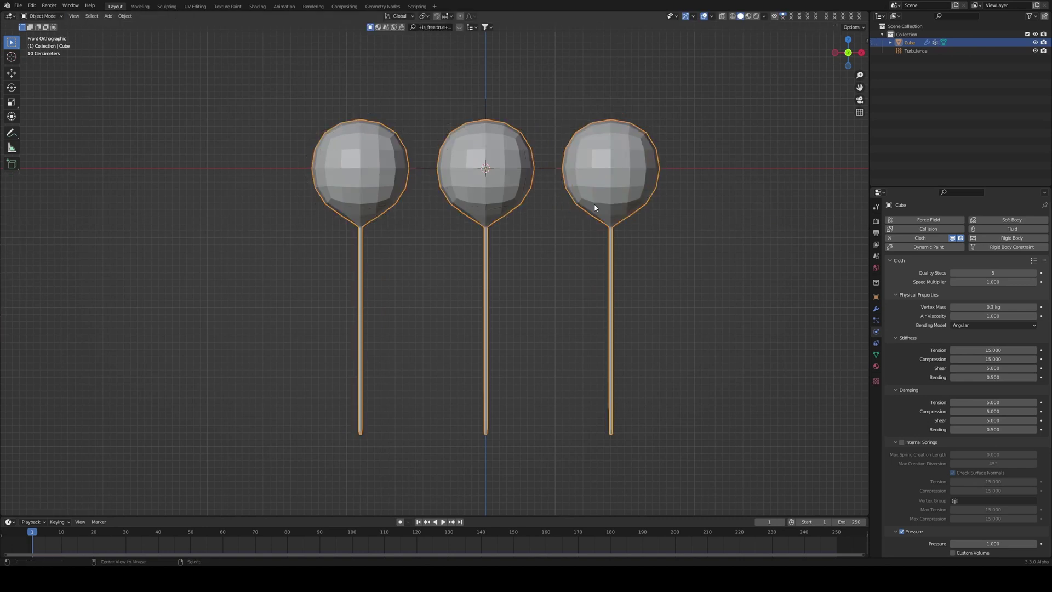
Step: Play the three-balloon simulation, enable the cloth's Self Collisions and play it again
key("space")
middle_click_drag(594, 202, 570, 289)
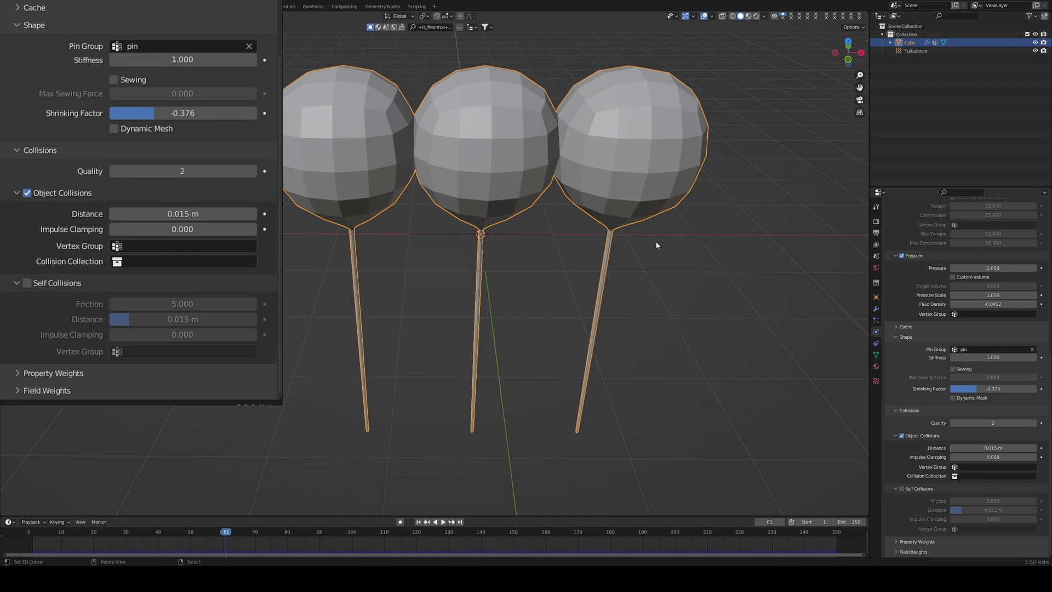
left_click(902, 489)
key("space")
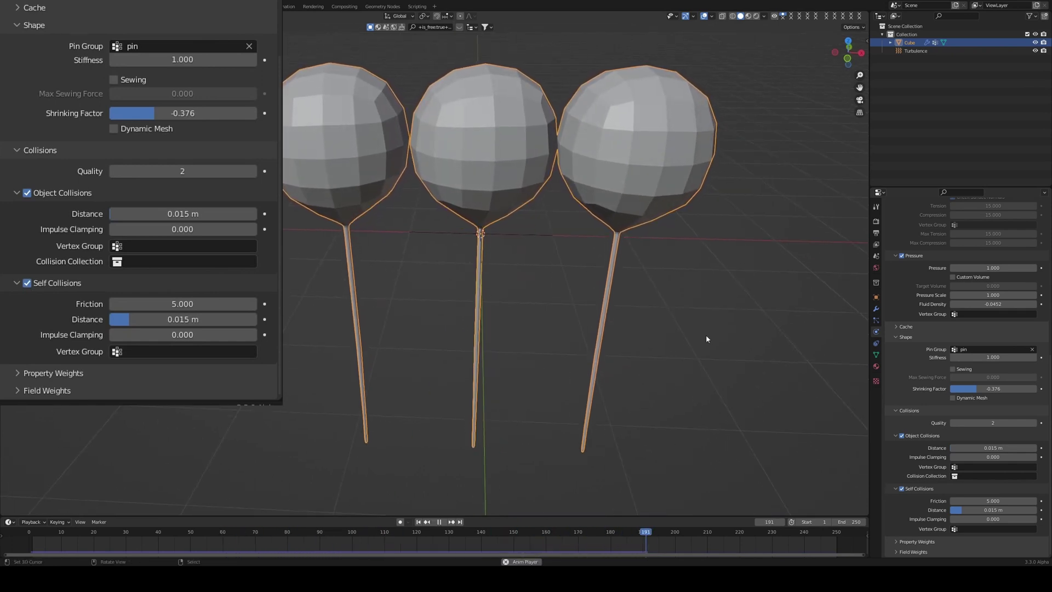
Step: Reduce the cloth's self-collision Distance to 0.00477 m and check the balloons' contact from another angle during playback
left_click_drag(182, 320, 116, 323)
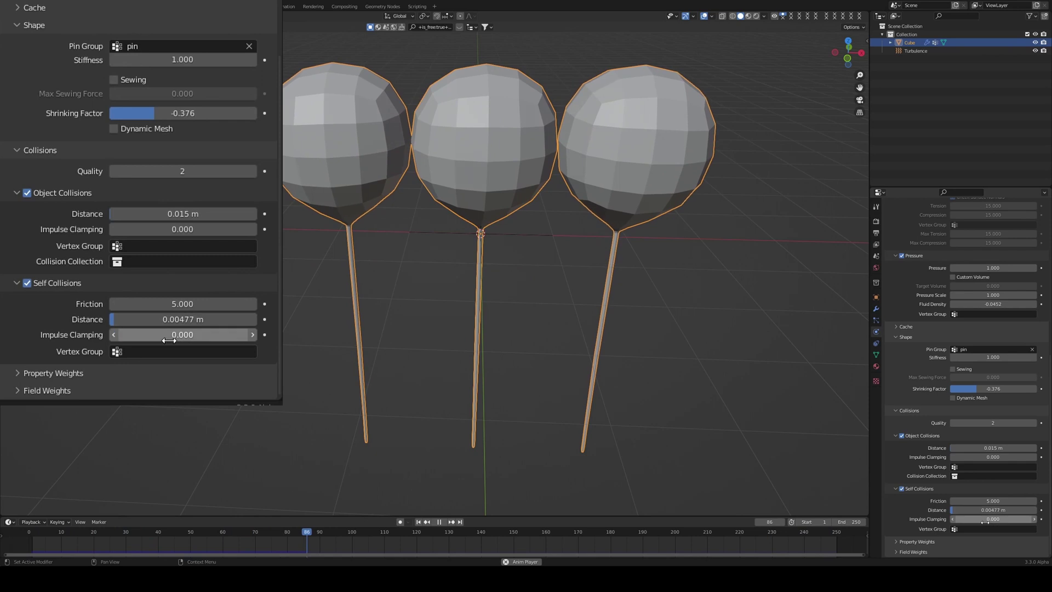
middle_click_drag(679, 331, 709, 328)
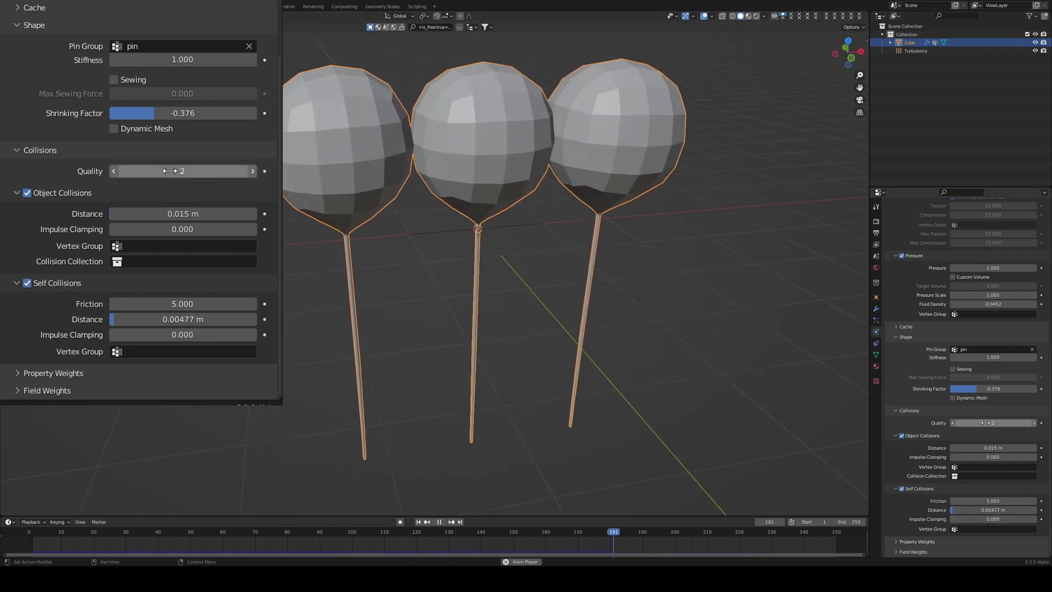
scroll(980, 424, "up", 12)
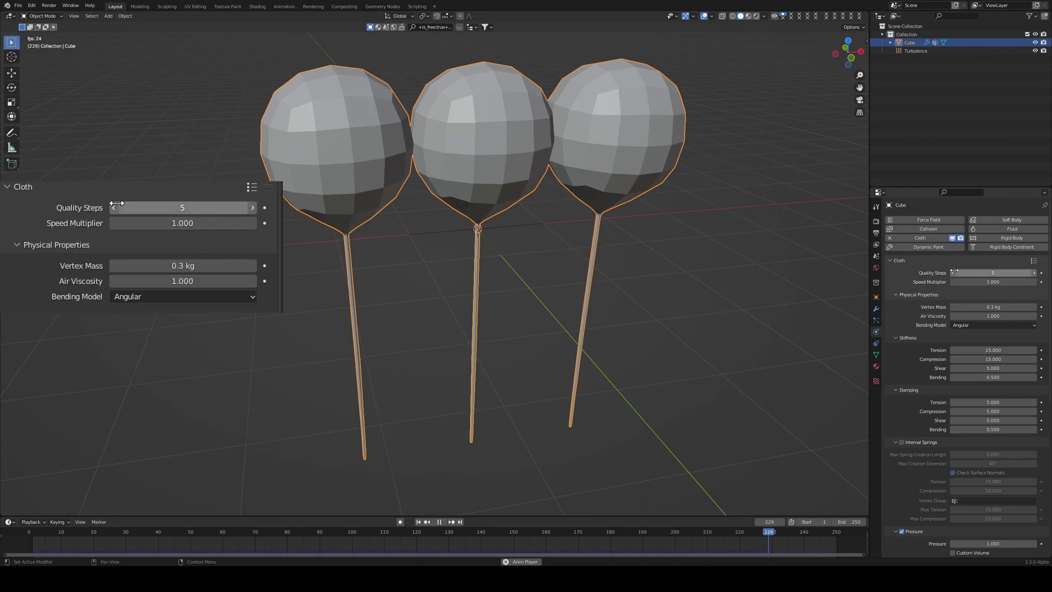
scroll(962, 384, "down", 10)
scroll(961, 384, "down", 2)
key("space")
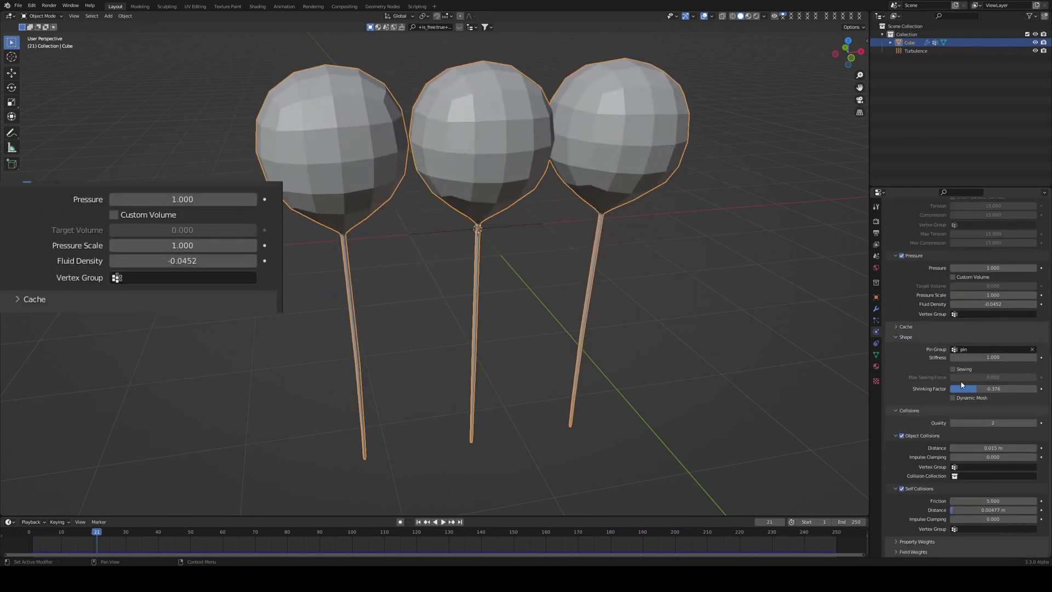
left_click(1034, 423)
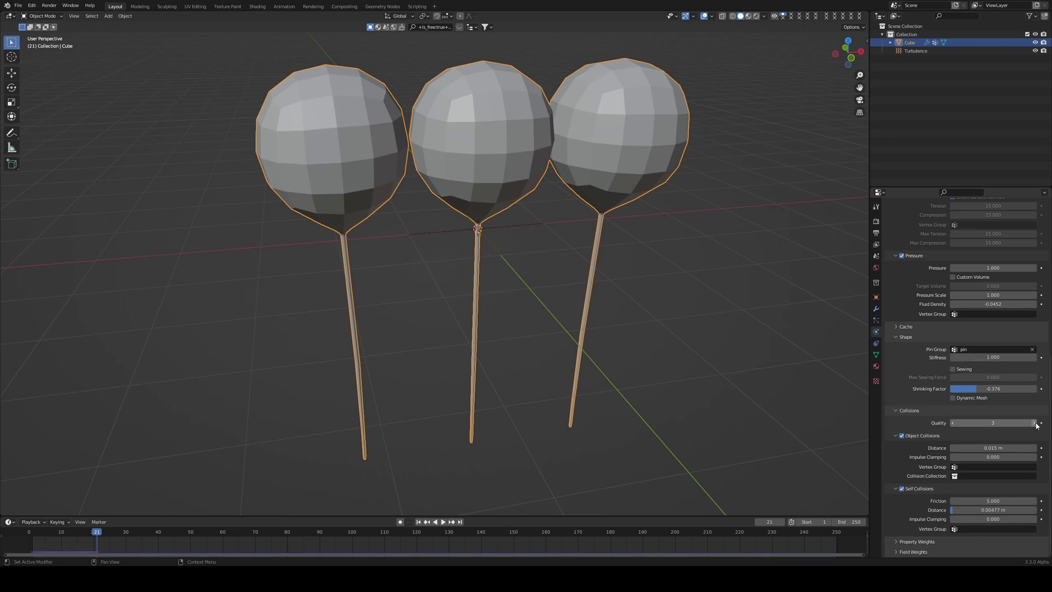
left_click(952, 424)
mouse_move(704, 339)
middle_mouse_down()
mouse_move(716, 306)
mouse_move(716, 326)
middle_mouse_up()
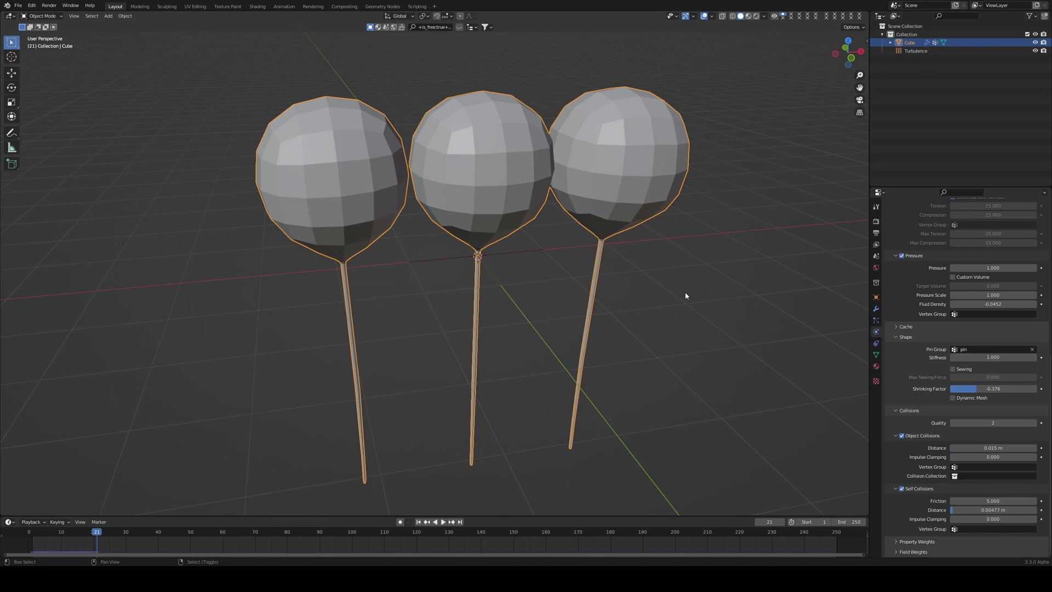
key("shift+a")
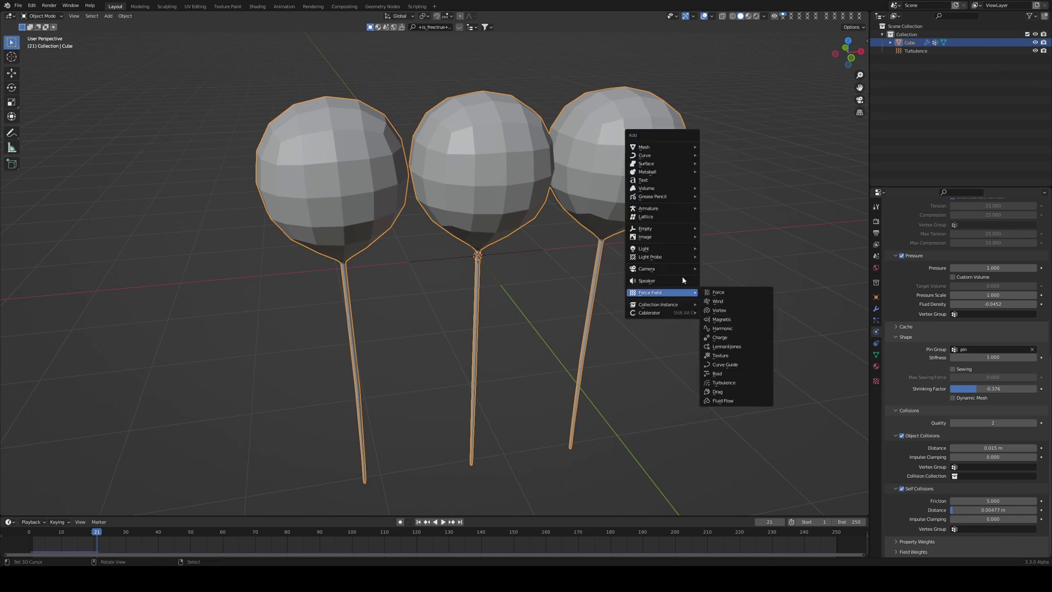
key("Escape")
Step: Add a UV sphere in front view, enlarge it until it encloses all three balloons and apply its scale
key("KP_1")
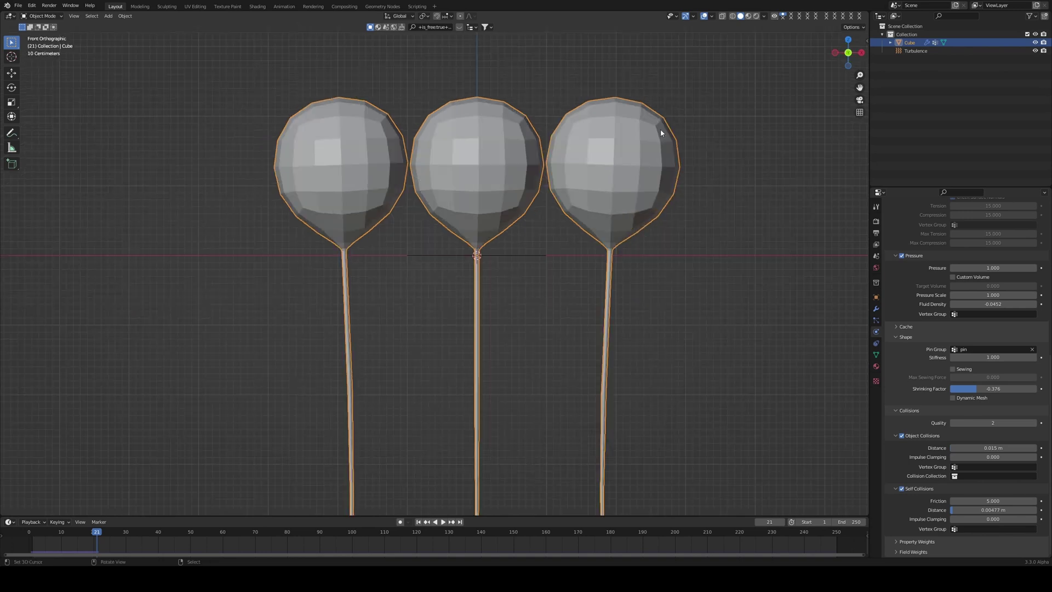
scroll(661, 132, "down", 2)
key("shift+a")
mouse_move(642, 44)
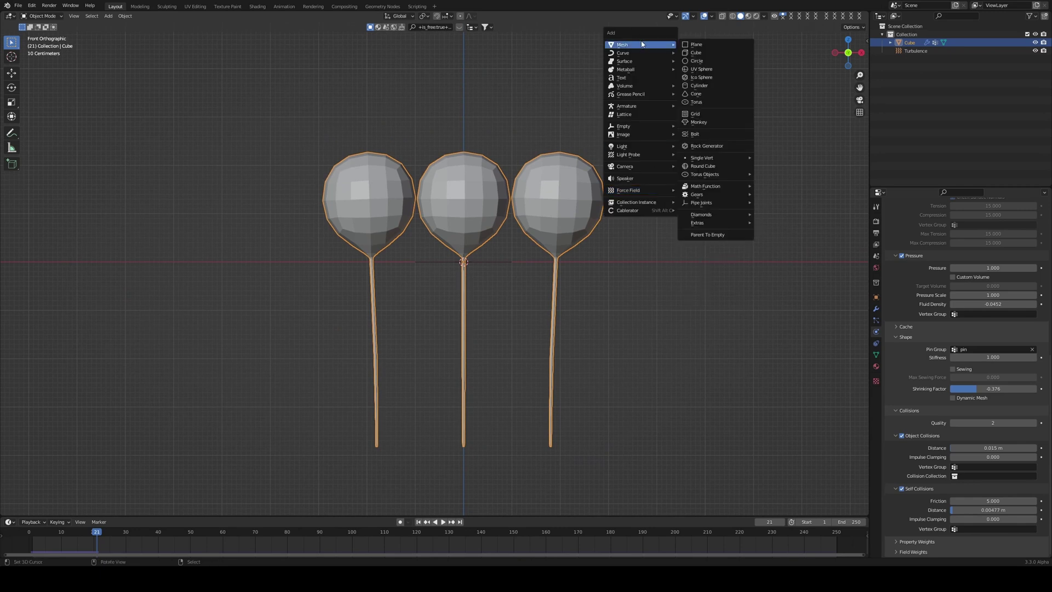
left_click(701, 69)
key("s")
key("3")
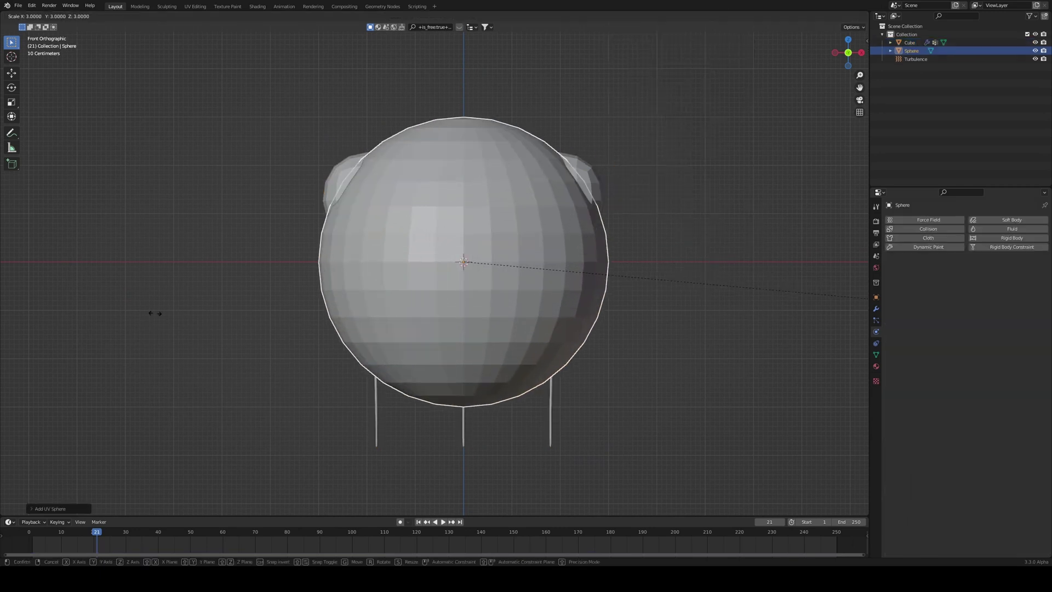
key("Return")
key("ctrl+a")
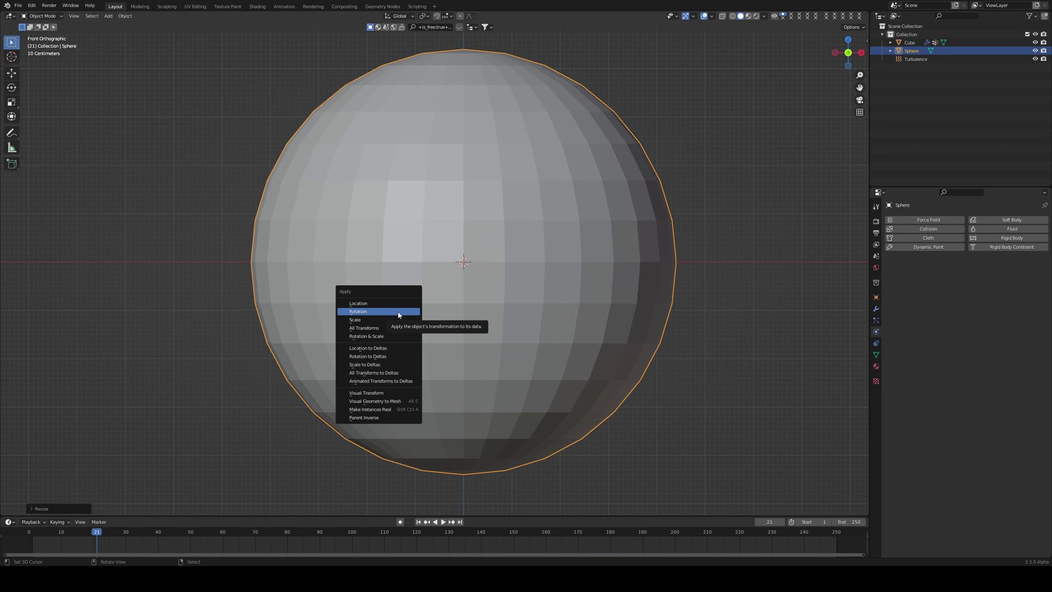
left_click(386, 319)
Step: Delete the sphere's vertices from its middle and lower part so only an open dome remains above the balloons
key("Tab")
key("alt+z")
left_click(582, 267)
scroll(627, 294, "down", 2)
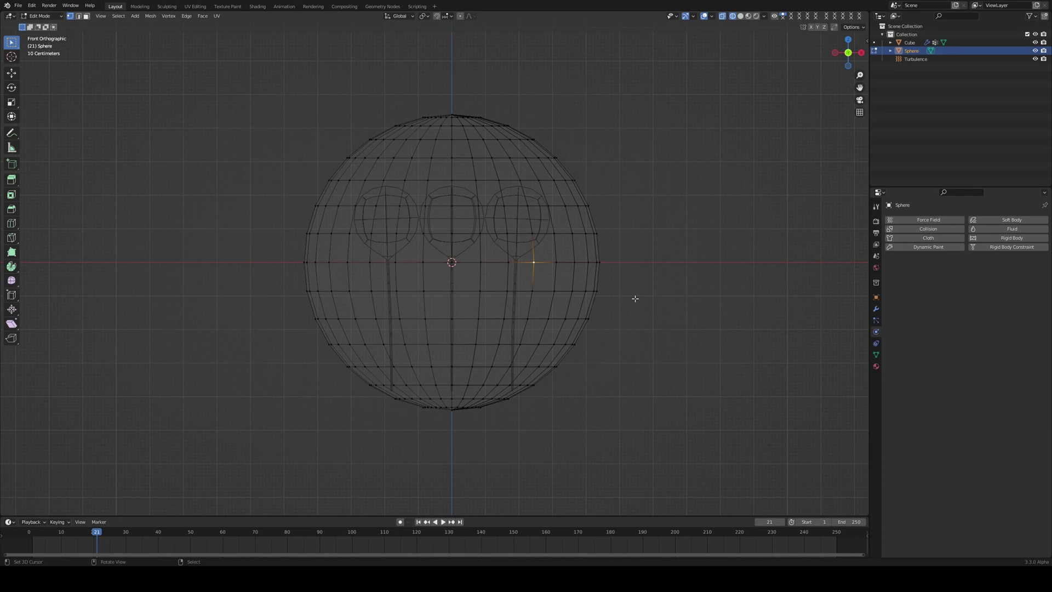
key("b")
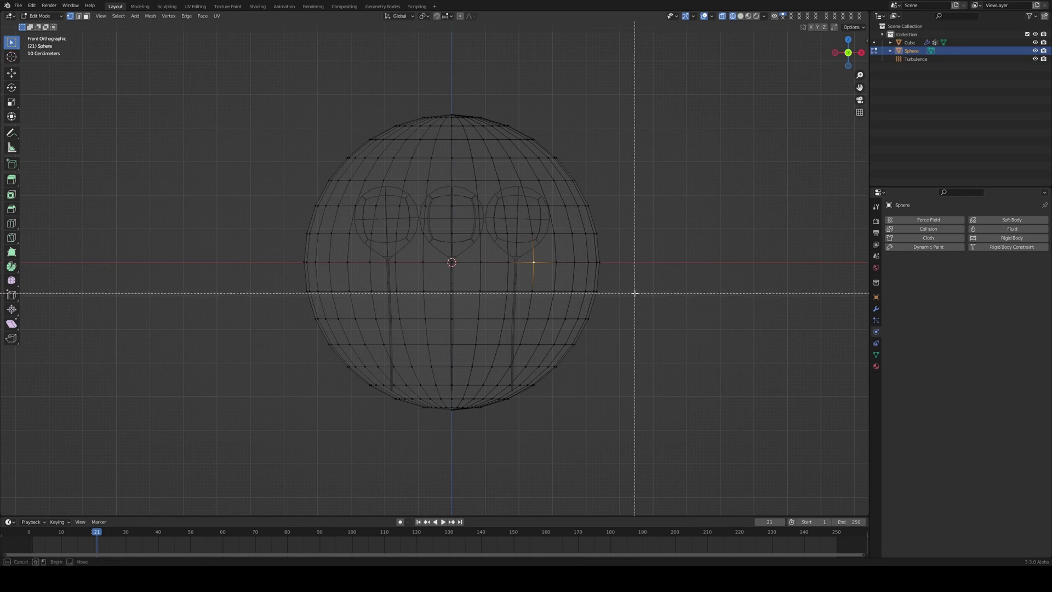
left_click_drag(745, 223, 171, 426)
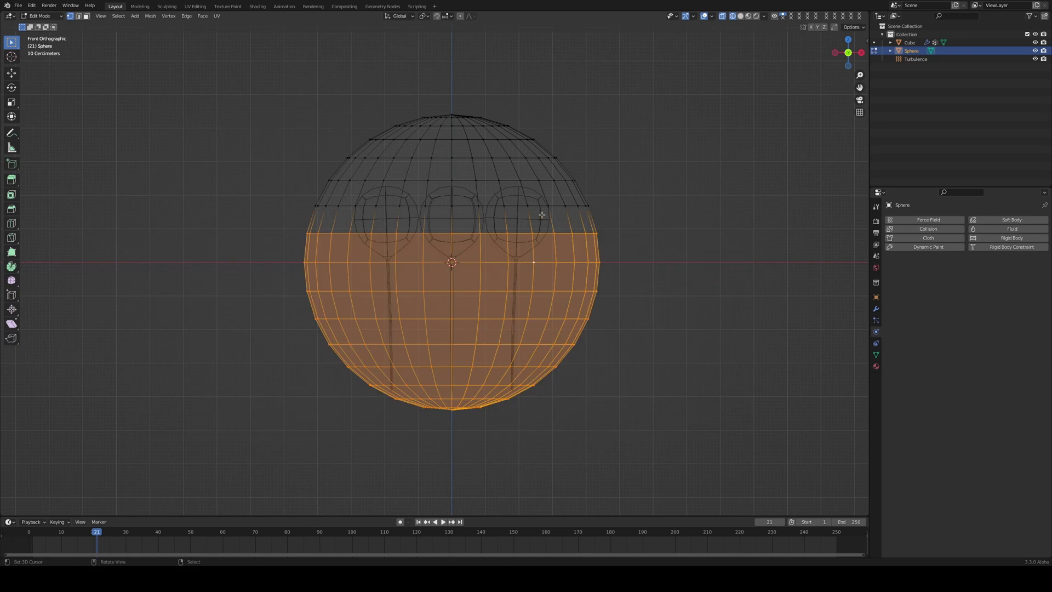
key("x")
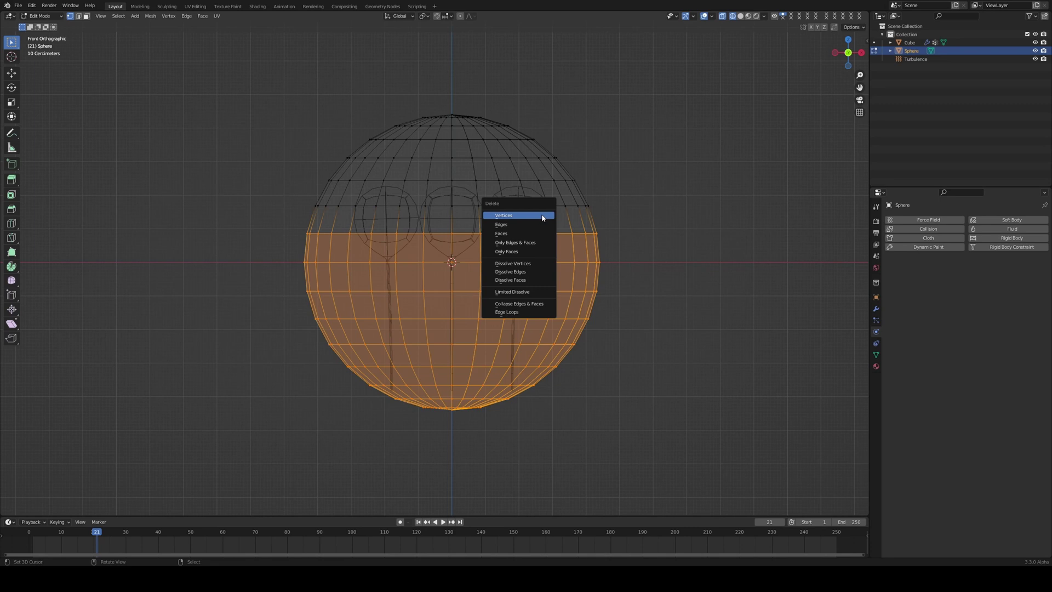
left_click(542, 215)
key("a")
key("Tab")
key("shift+z")
middle_click_drag(549, 215, 599, 203)
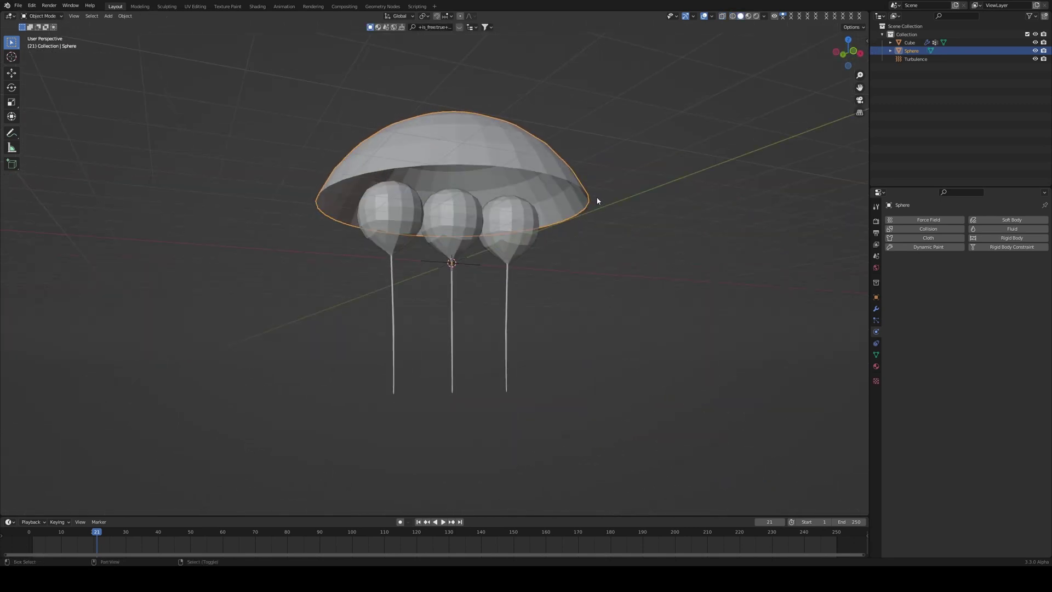
Step: Set the dome's origin to the centre of its own geometry
key("shift+ctrl+alt+c")
left_click(595, 199)
left_click(125, 16)
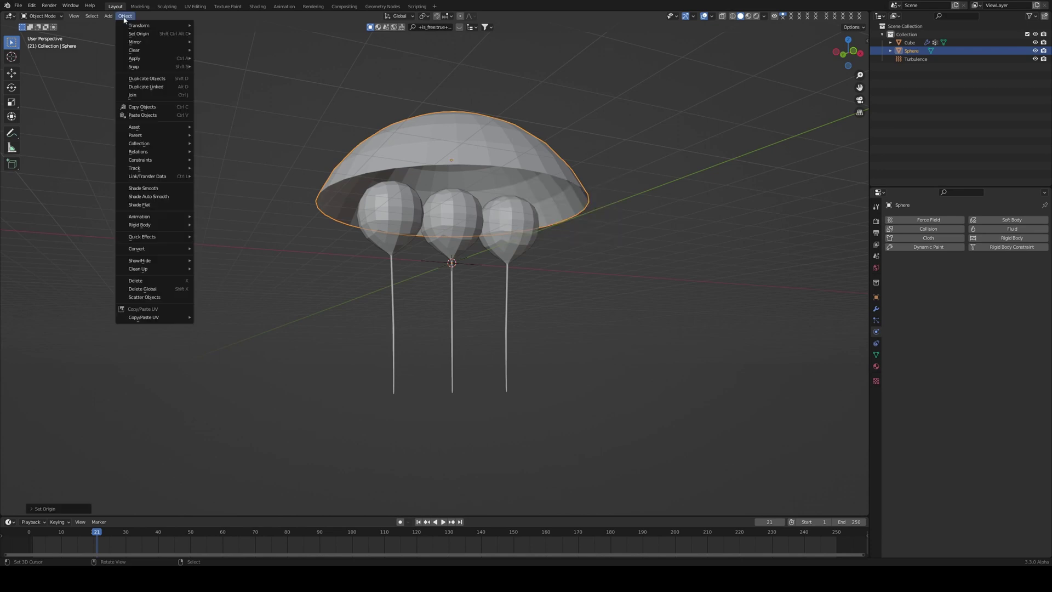
left_click(126, 16)
mouse_move(142, 33)
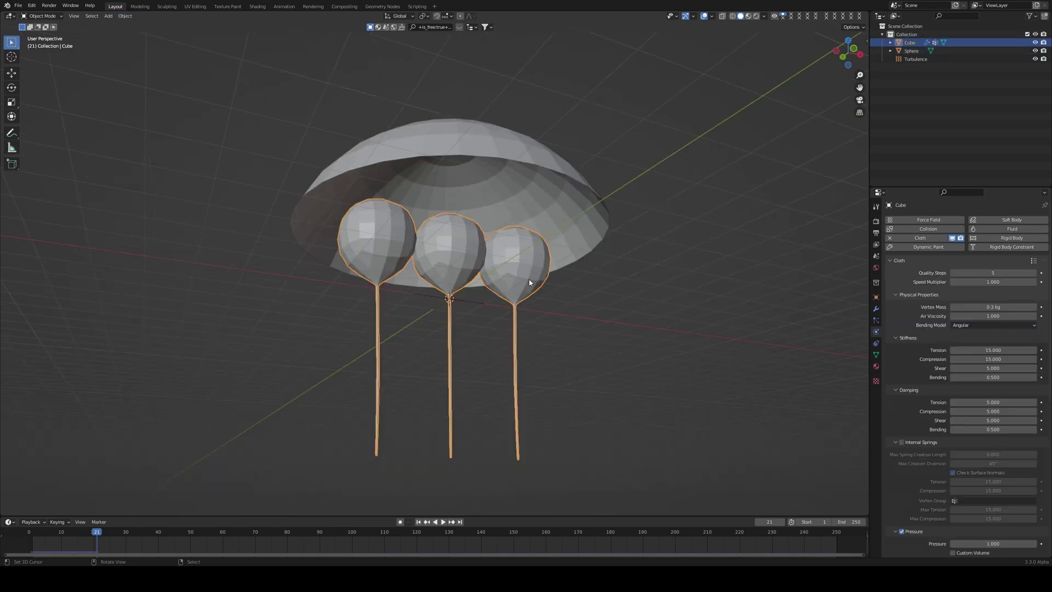
Step: Add Collision physics to the dome
middle_click_drag(530, 282, 526, 293)
left_click(558, 228)
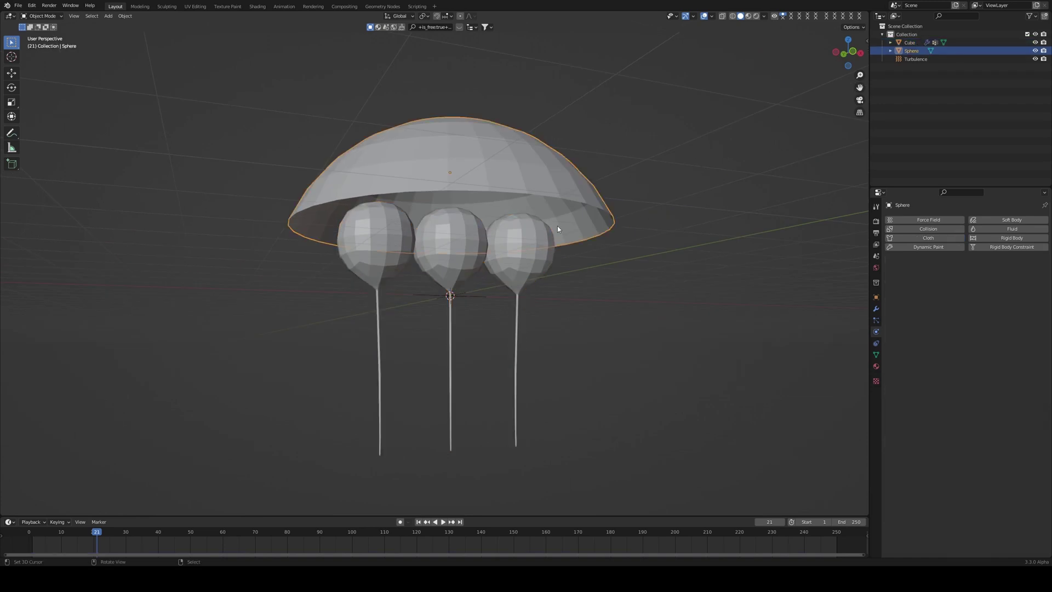
left_click(910, 230)
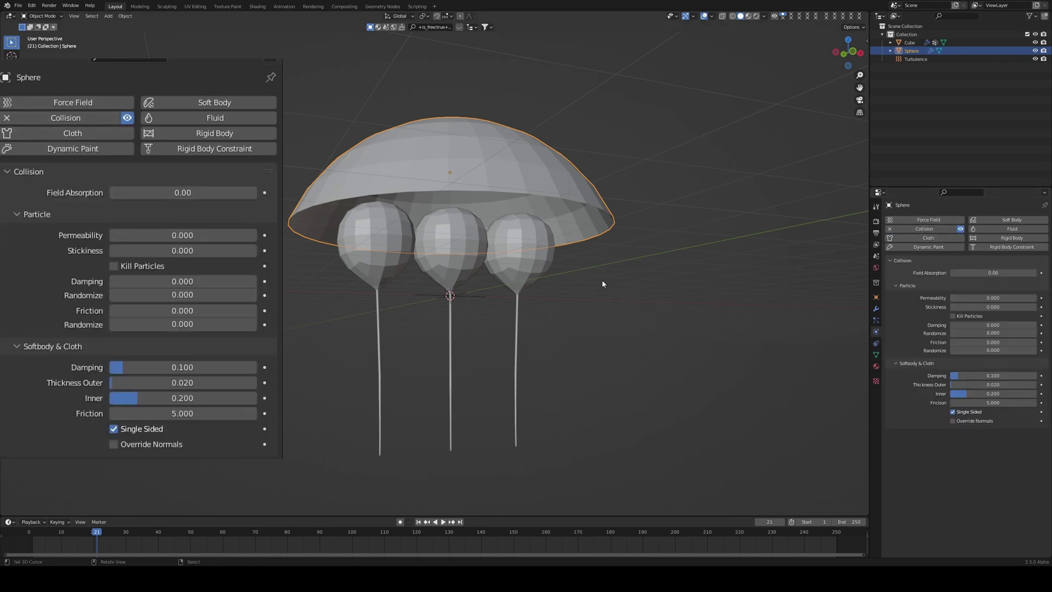
Step: Clear the Pin Group from the balloons' cloth settings and play the simulation to release them
right_click(514, 276)
scroll(933, 433, "down", 8)
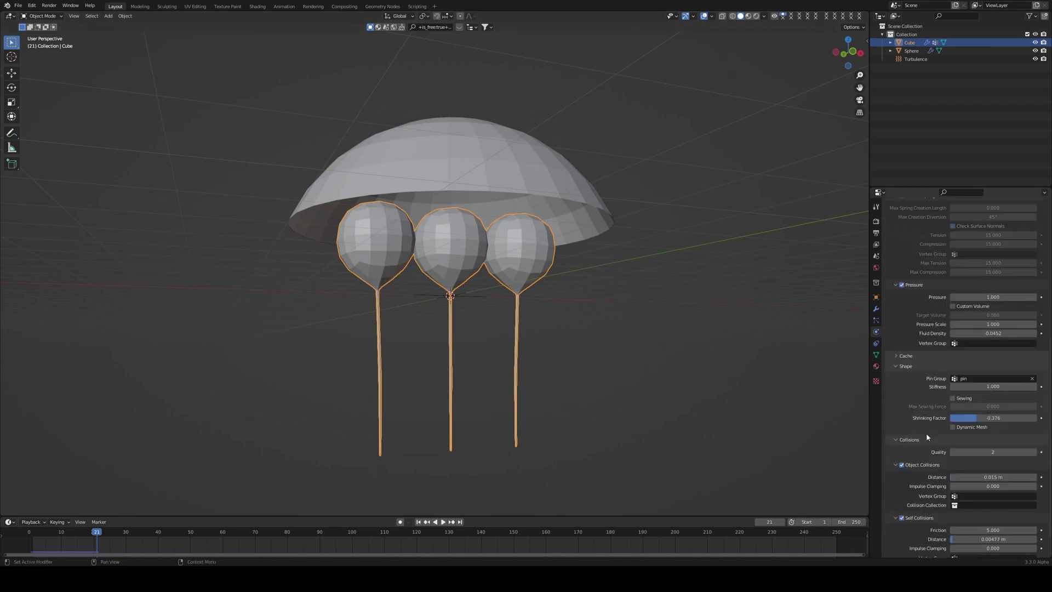
scroll(904, 359, "down", 1)
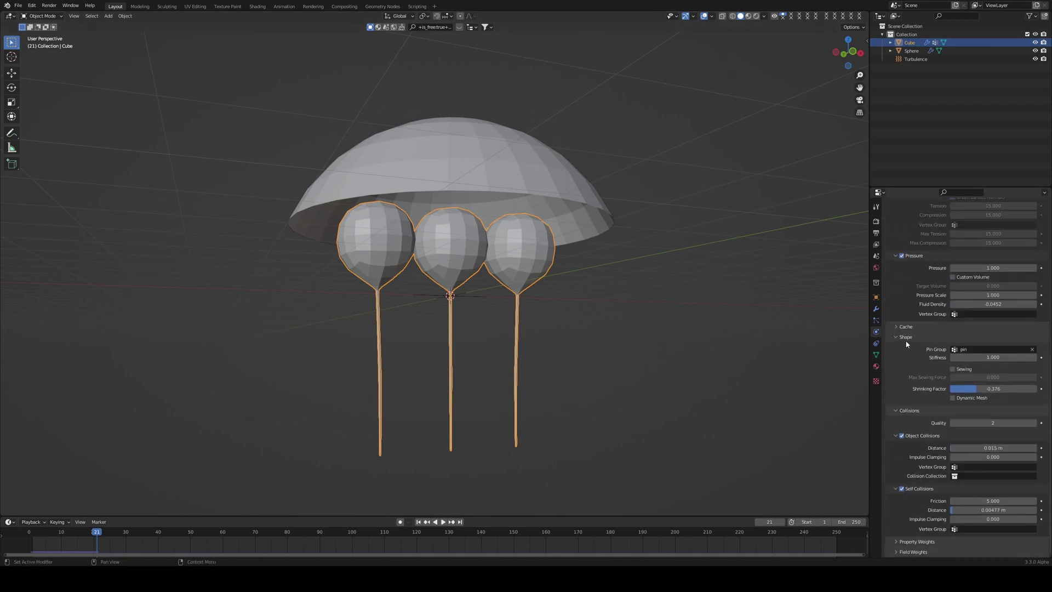
left_click(1032, 350)
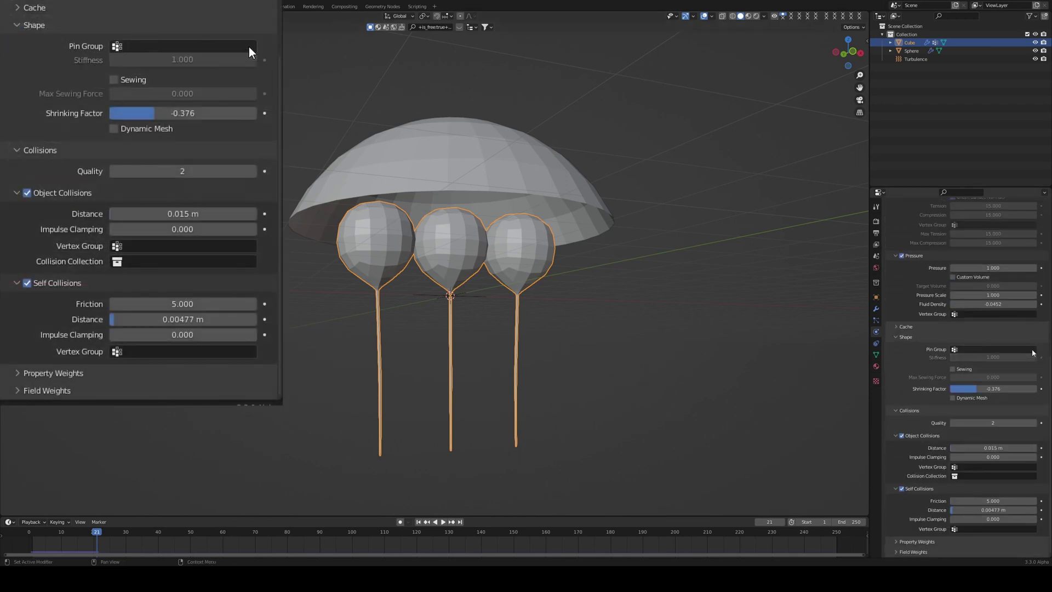
key("space")
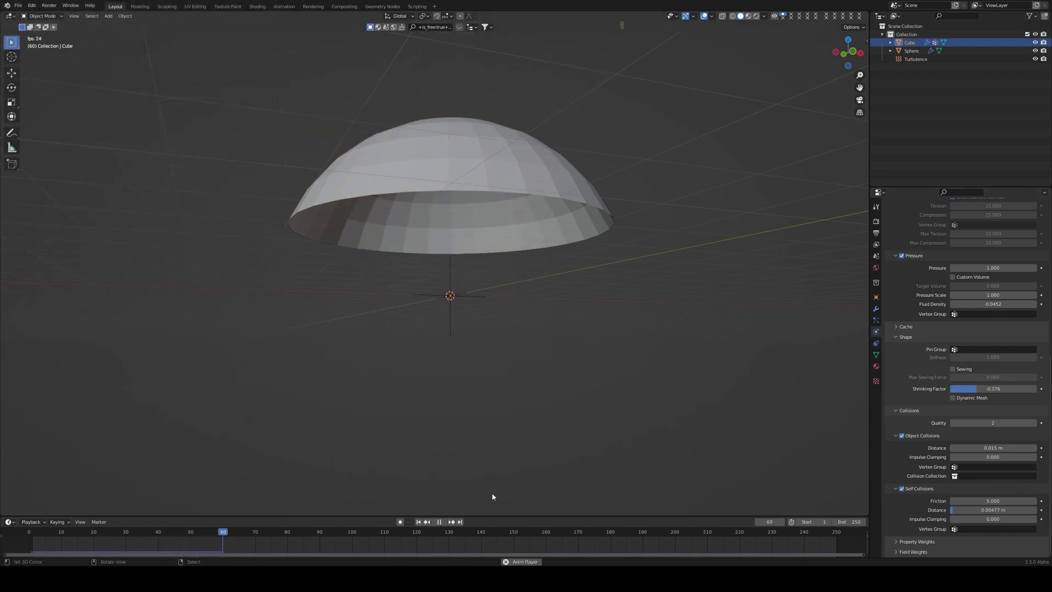
Step: Replay the unpinned balloons' simulation from the start to examine their contact with the dome, and return to the first frame
left_click(418, 521)
key("space")
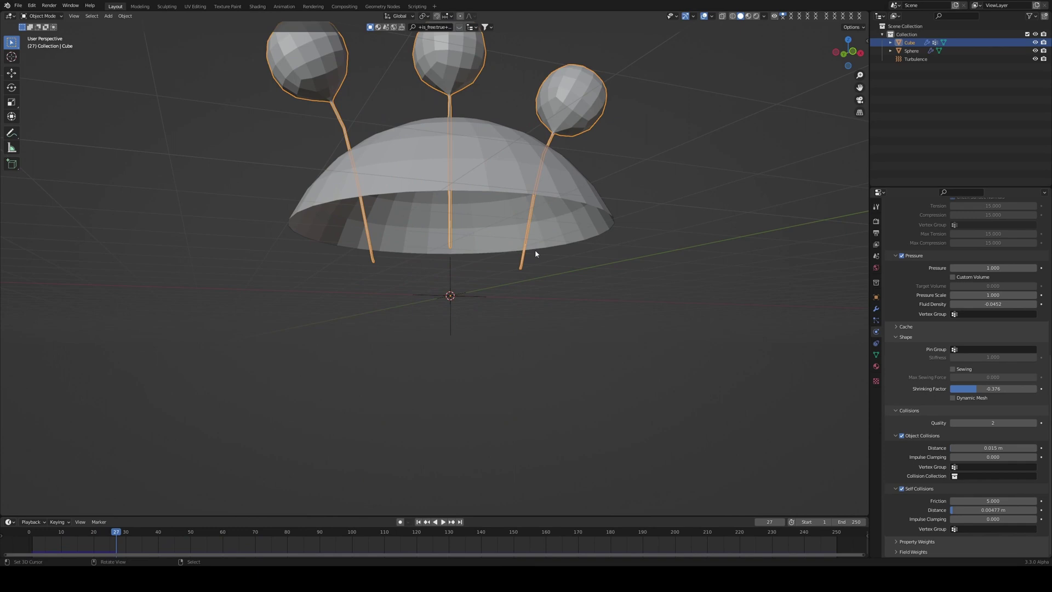
left_click(421, 525)
key("space")
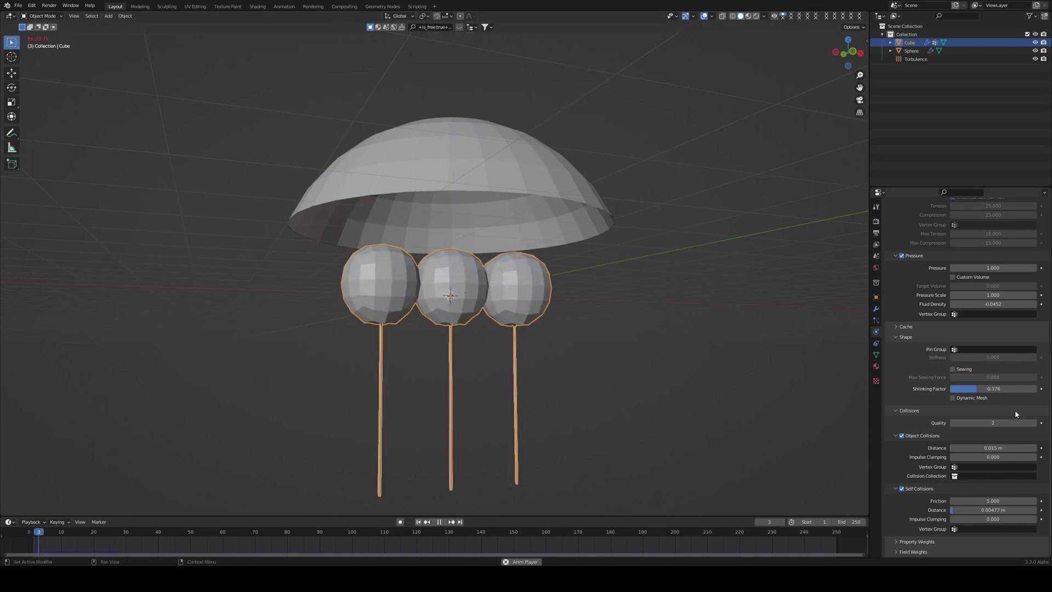
left_click_drag(990, 449, 1007, 450)
right_click(993, 448)
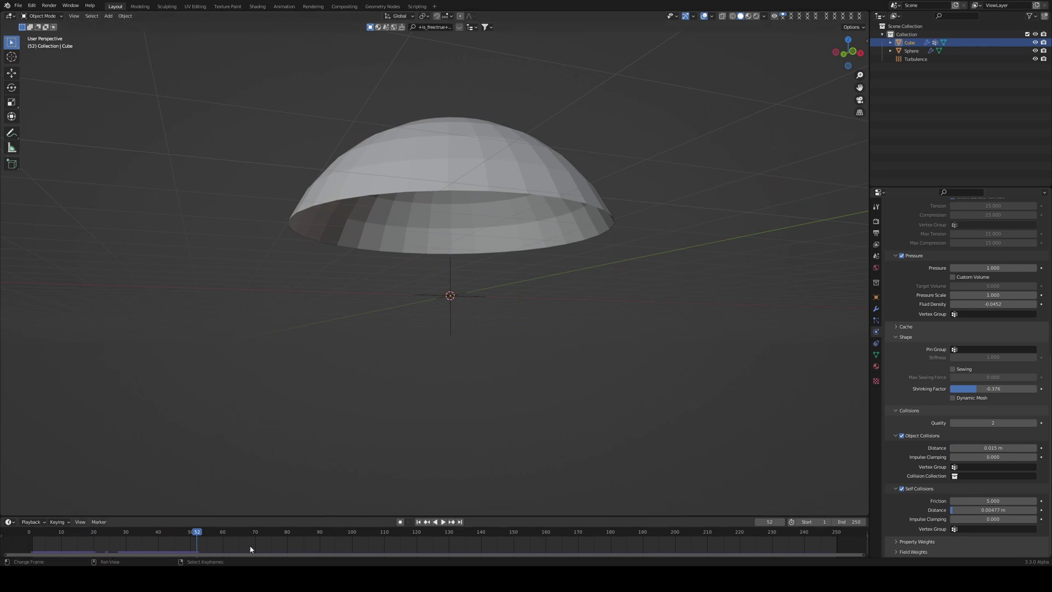
left_click(418, 522)
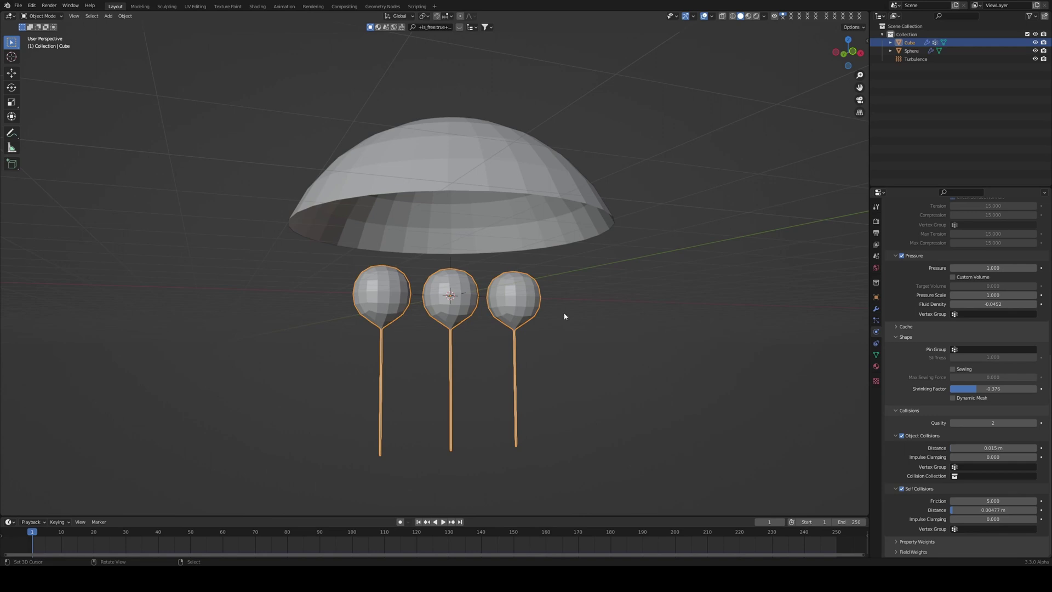
Step: Turn off Single Sided in the dome's collision settings and play the simulation to test the balloons' contact with it
scroll(925, 360, "up", 12)
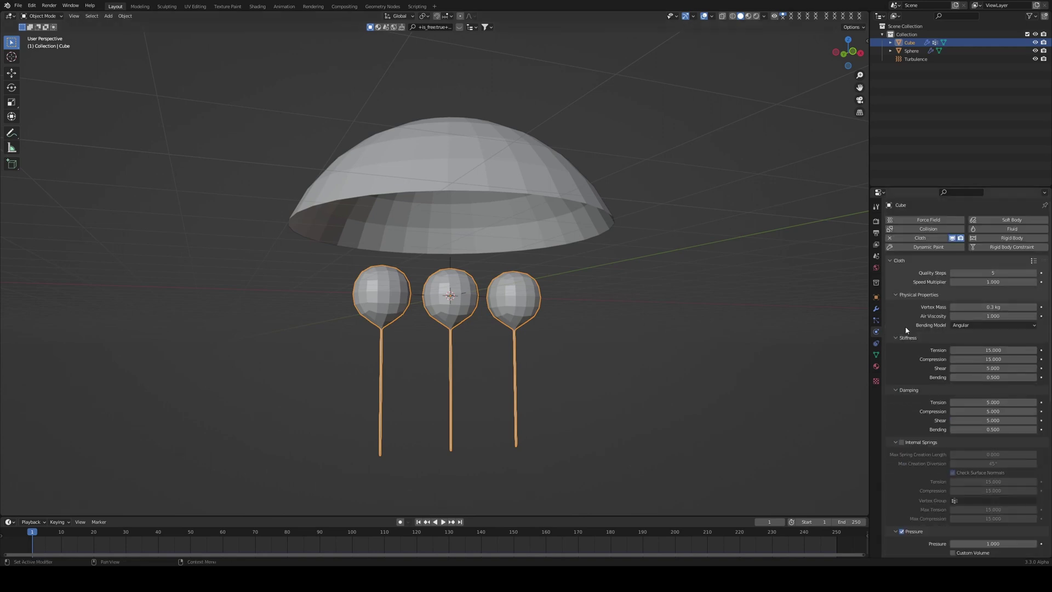
left_click(606, 219)
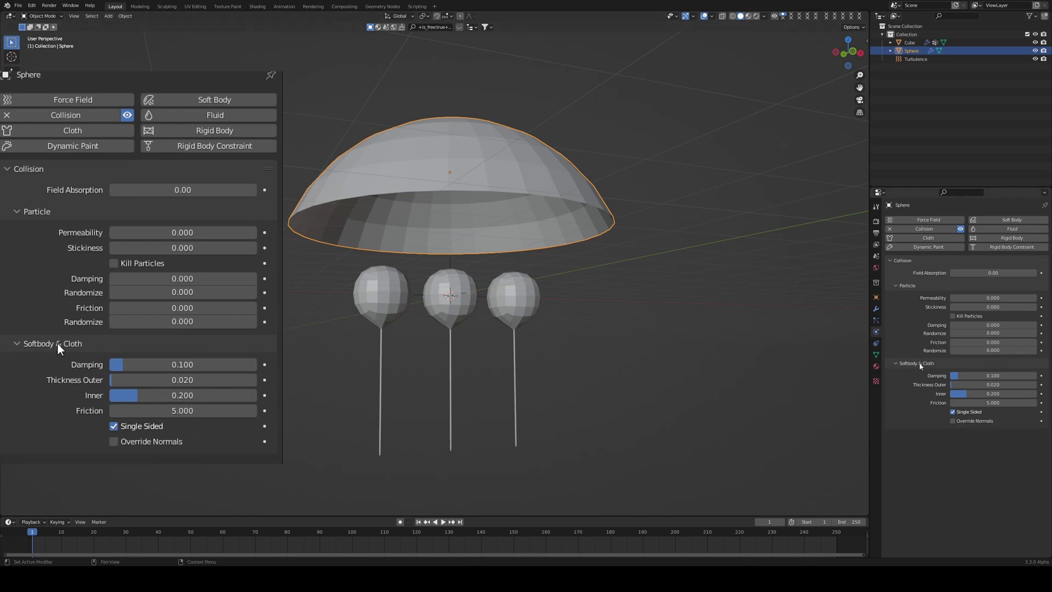
left_click(129, 427)
key("space")
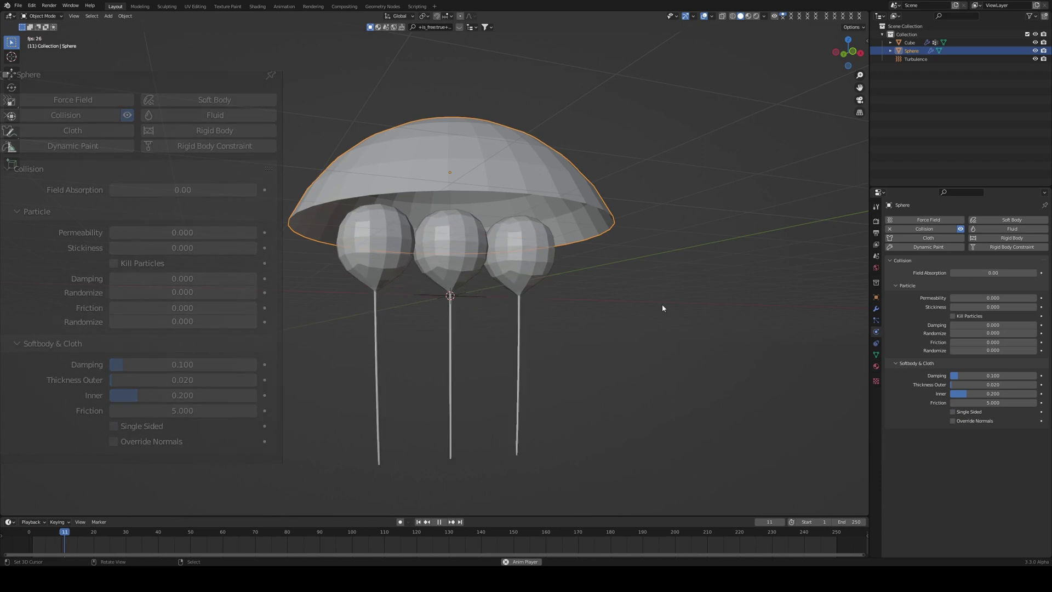
middle_click_drag(557, 294, 518, 306)
scroll(525, 252, "up", 3)
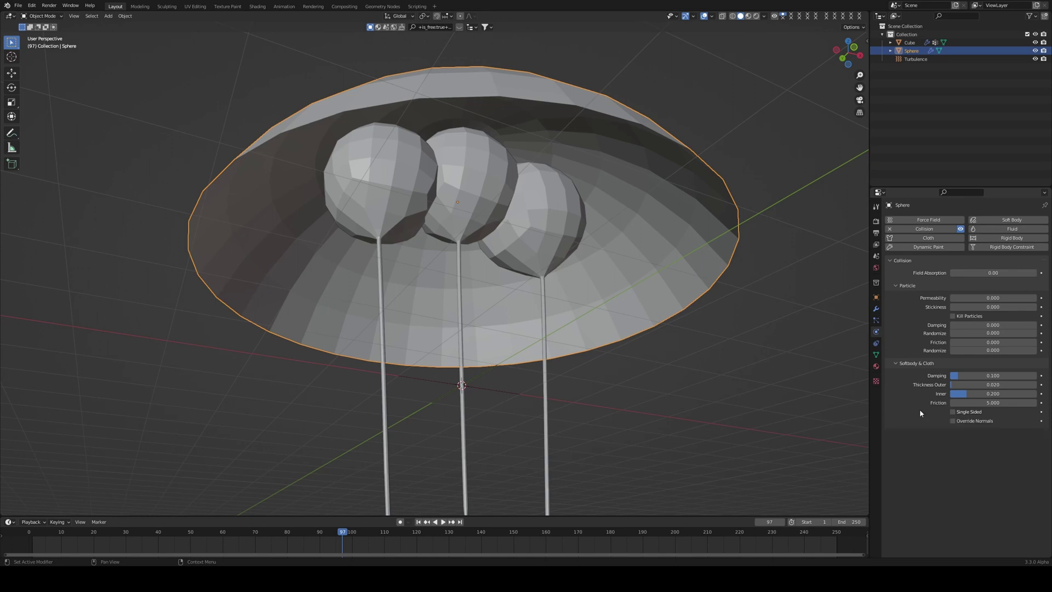
Step: Examine the balloons' contact with the dome from above and below in wireframe and solid display while the simulation plays
scroll(627, 277, "down", 2)
mouse_move(627, 277)
middle_mouse_down()
mouse_move(597, 296)
mouse_move(557, 269)
middle_mouse_up()
key("shift+z")
middle_click_drag(566, 146, 584, 230)
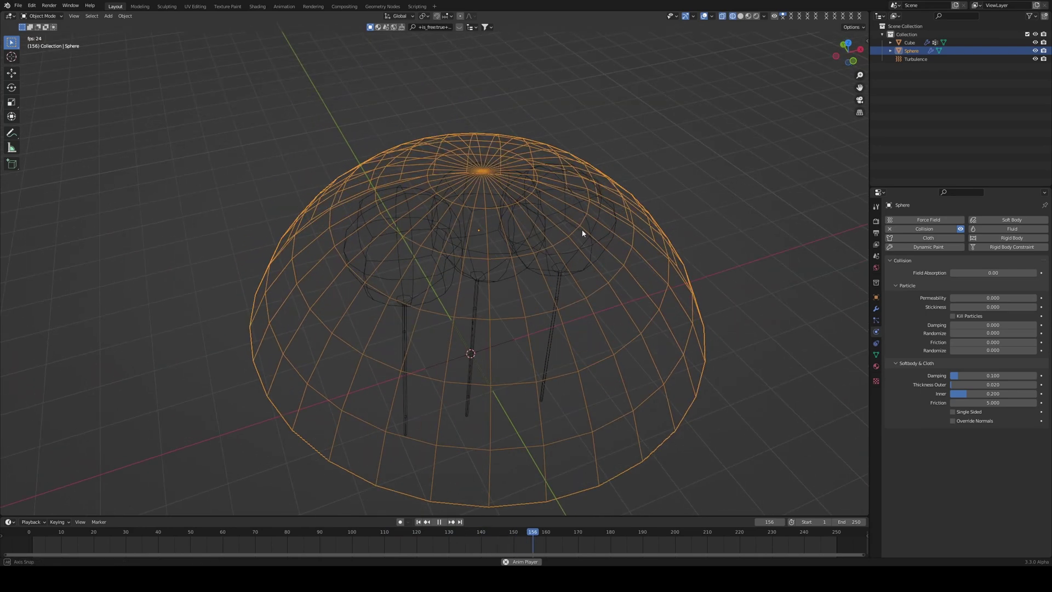
scroll(581, 244, "up", 2)
middle_click_drag(475, 232, 464, 183)
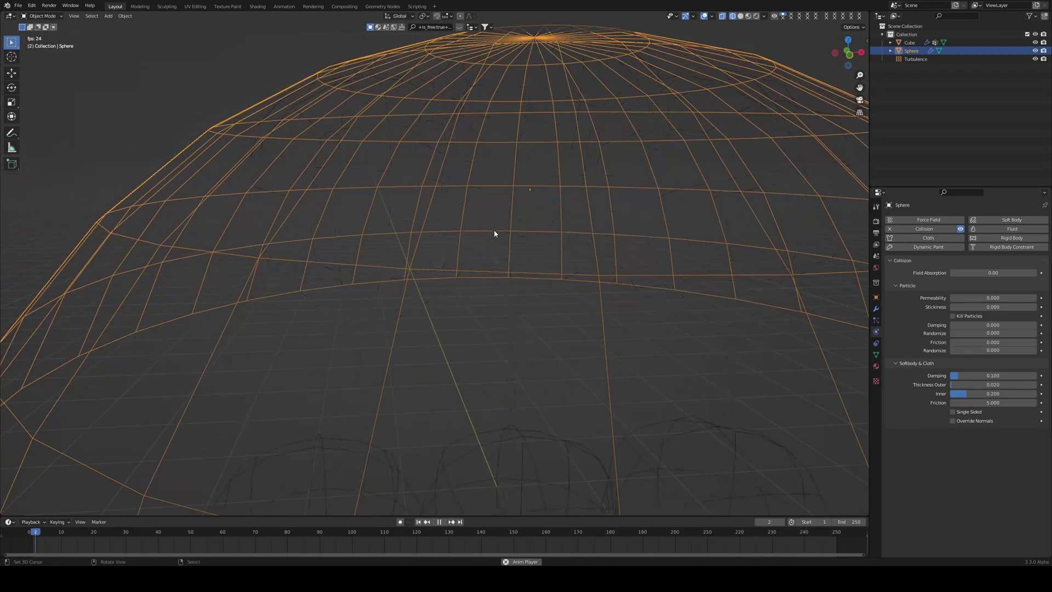
middle_click_drag(495, 233, 482, 189)
key("shift+z")
middle_click_drag(498, 123, 485, 216)
scroll(494, 217, "up", 2)
Step: Check where the balloons overlap in wireframe, and set their cloth Quality Steps to 10 and collision Quality to 10
left_click(504, 219)
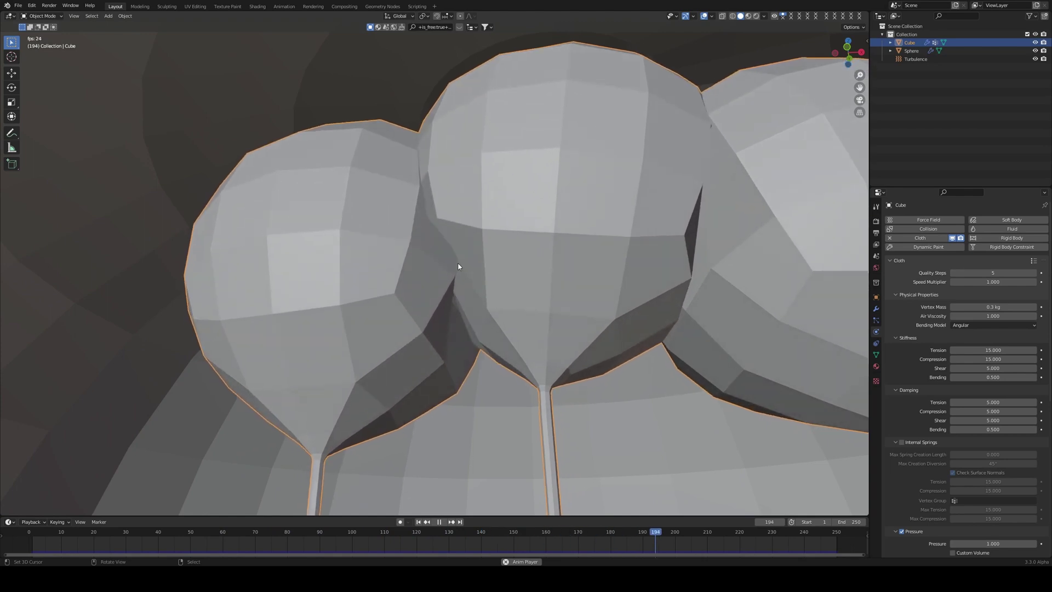
key("shift+z")
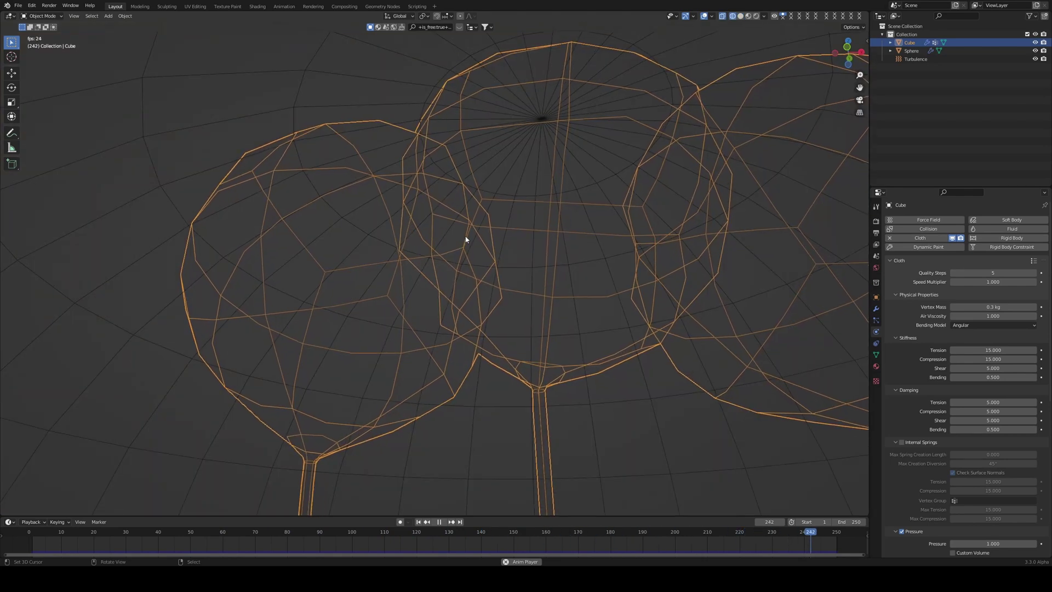
key("shift+z")
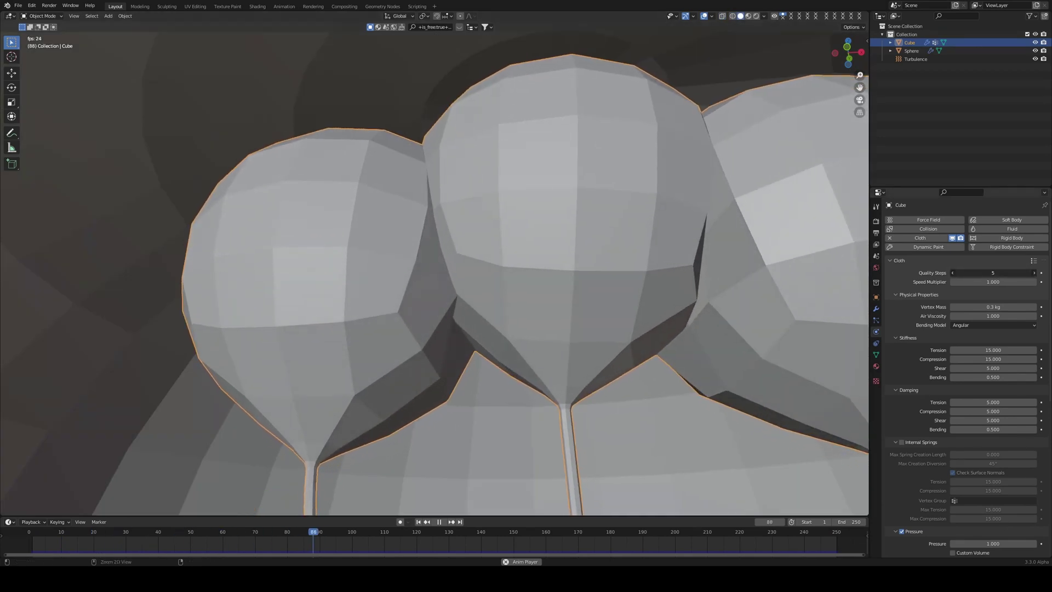
left_click_drag(993, 273, 1014, 273)
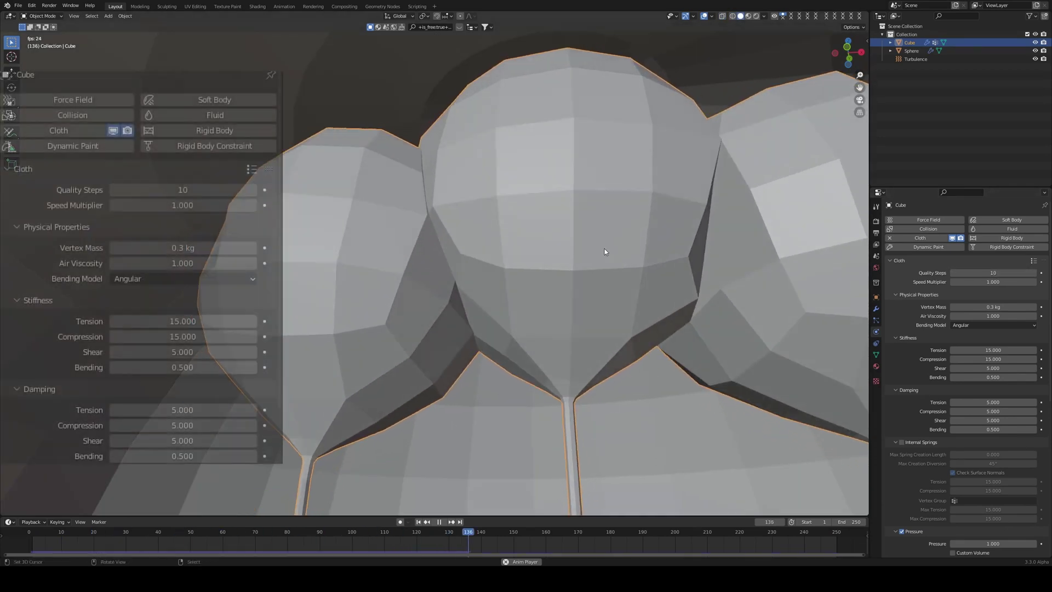
scroll(997, 384, "down", 10)
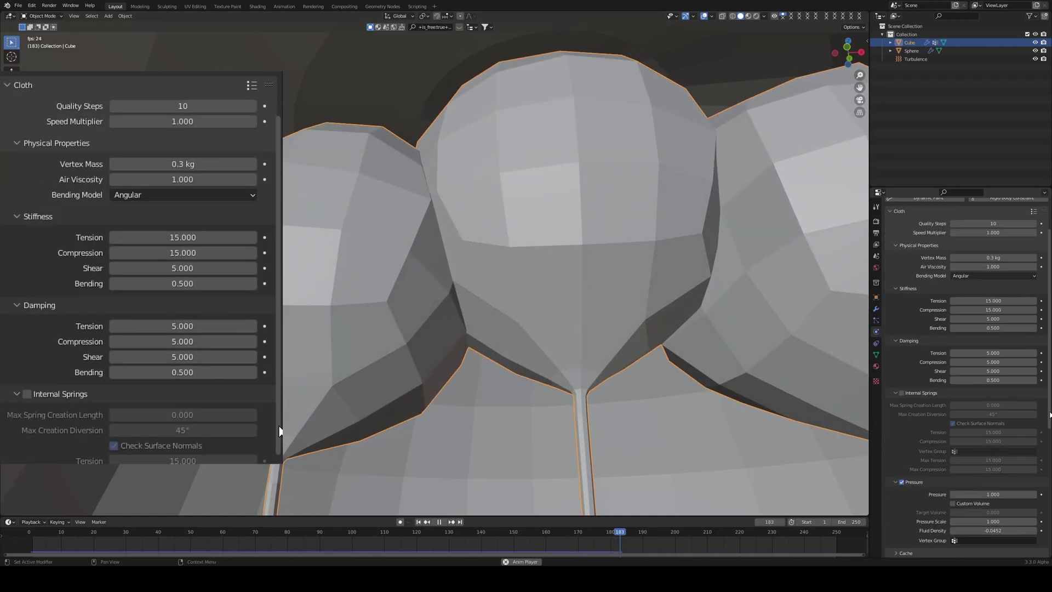
scroll(1002, 422, "down", 5)
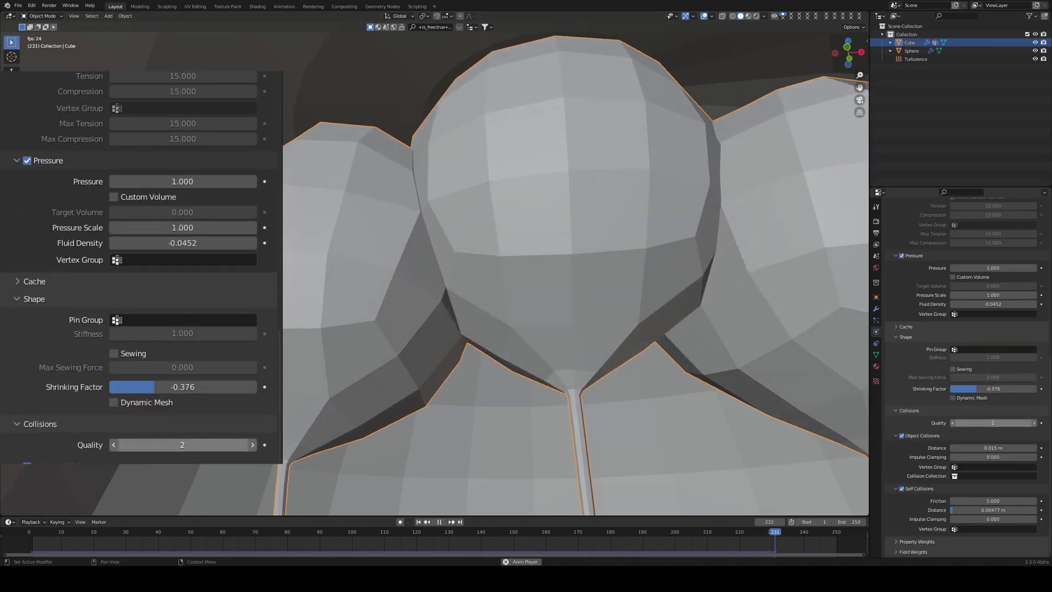
left_click_drag(991, 423, 1023, 423)
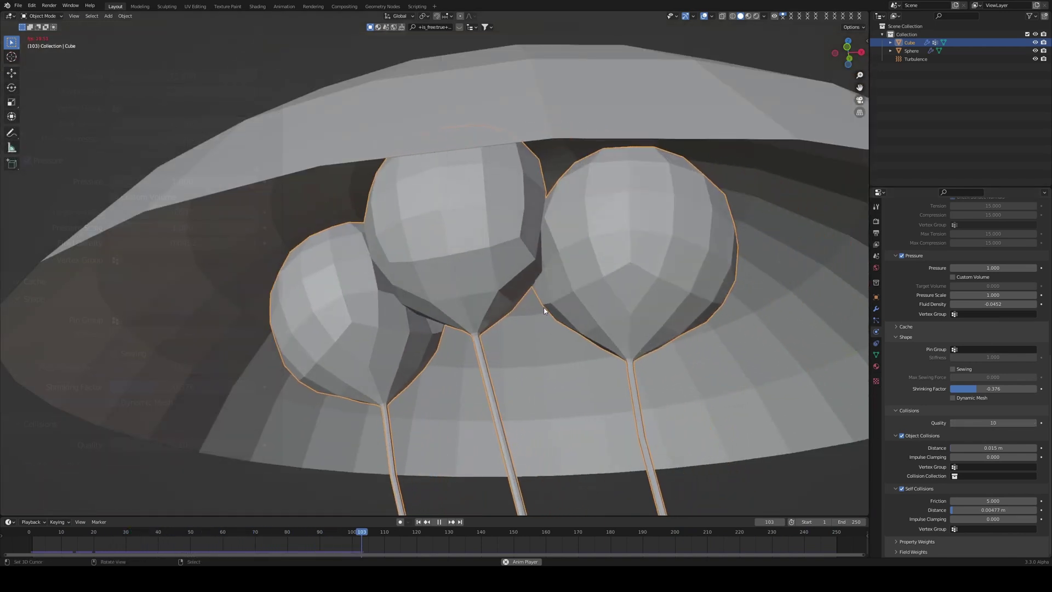
Step: Weaken the balloons' lift by tuning the cloth pressure's Fluid Density to -0.0139, replaying the simulation from the start between adjustments
scroll(560, 304, "down", 2)
middle_click_drag(561, 304, 560, 262)
scroll(560, 298, "down", 5)
mouse_move(560, 262)
middle_mouse_down()
mouse_move(590, 262)
mouse_move(559, 261)
middle_mouse_up()
scroll(586, 262, "up", 5)
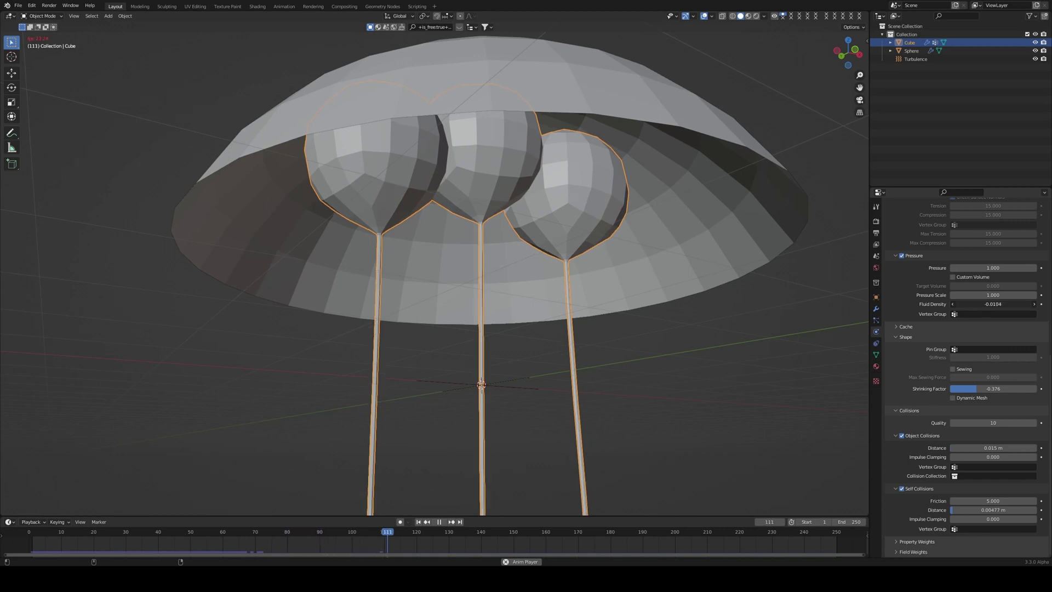
left_click_drag(993, 304, 993, 304, "shift")
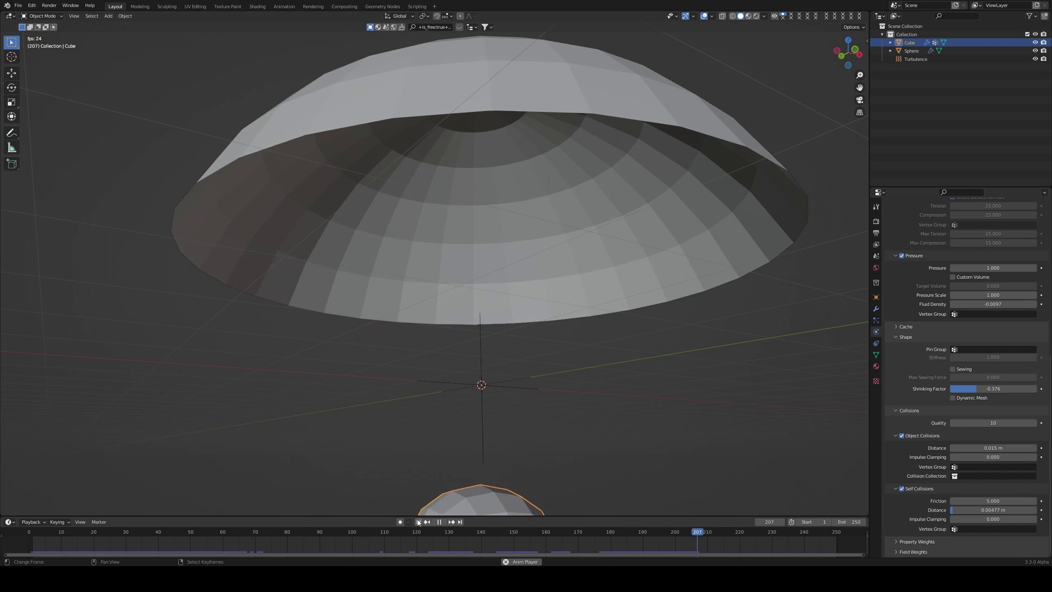
left_click(418, 522)
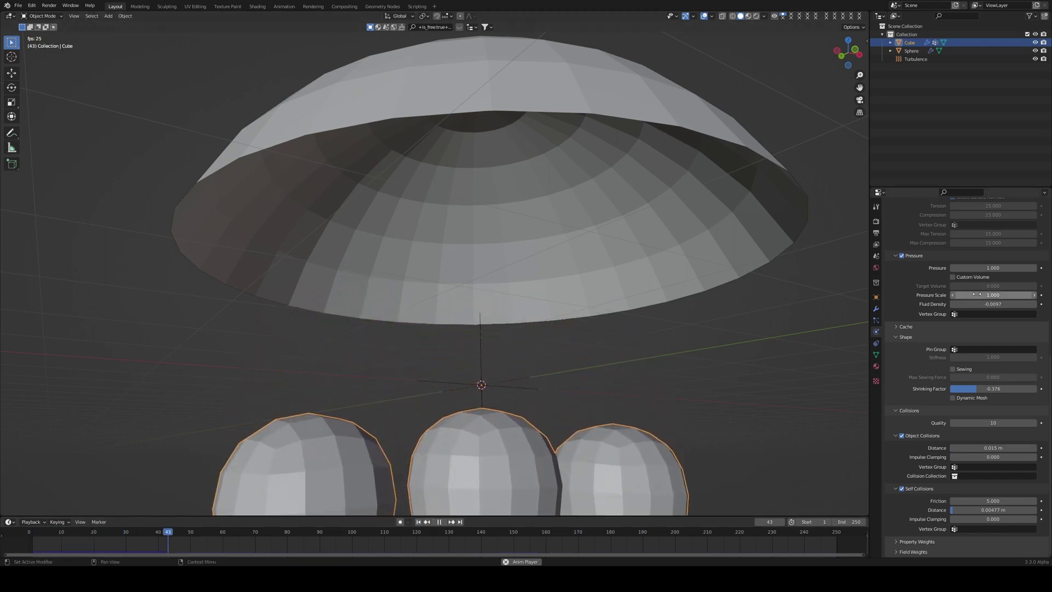
left_click_drag(978, 304, 977, 305, "shift")
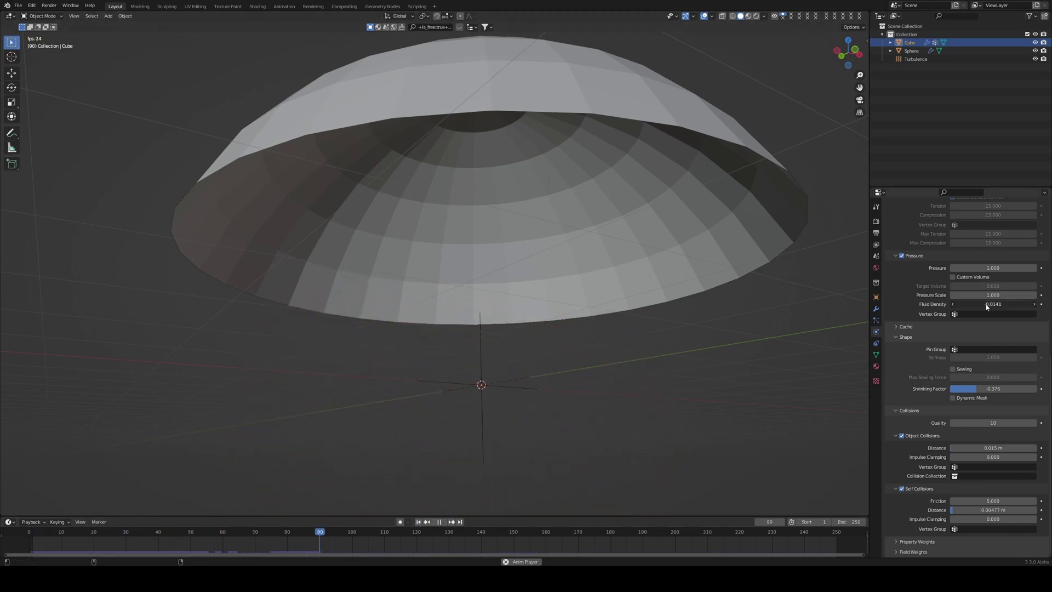
left_click(419, 522)
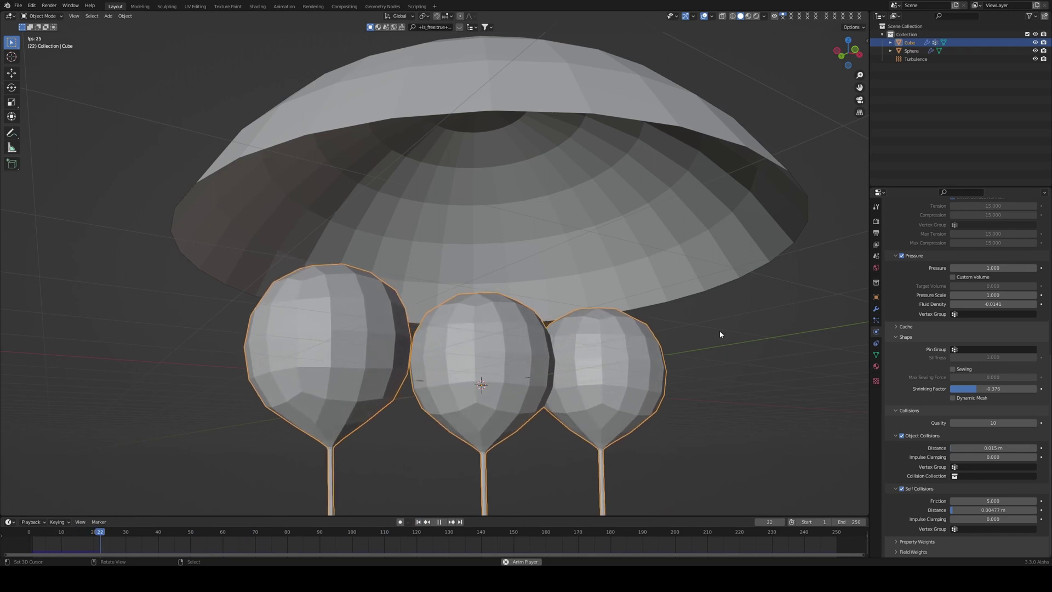
left_click_drag(987, 304, 989, 305)
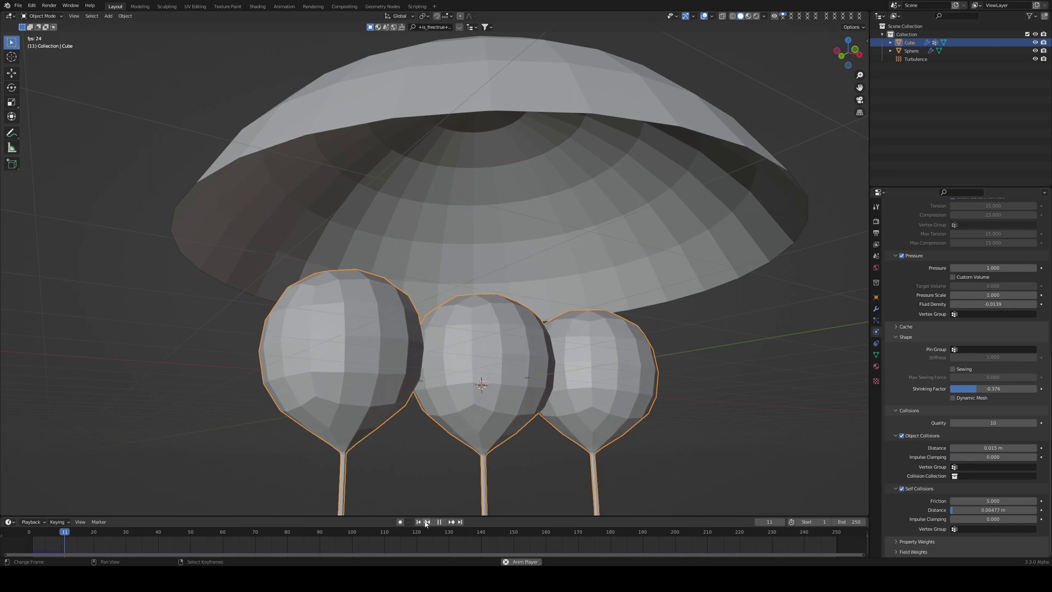
Step: Set the turbulence force field's strength to 35.3
left_click(915, 58)
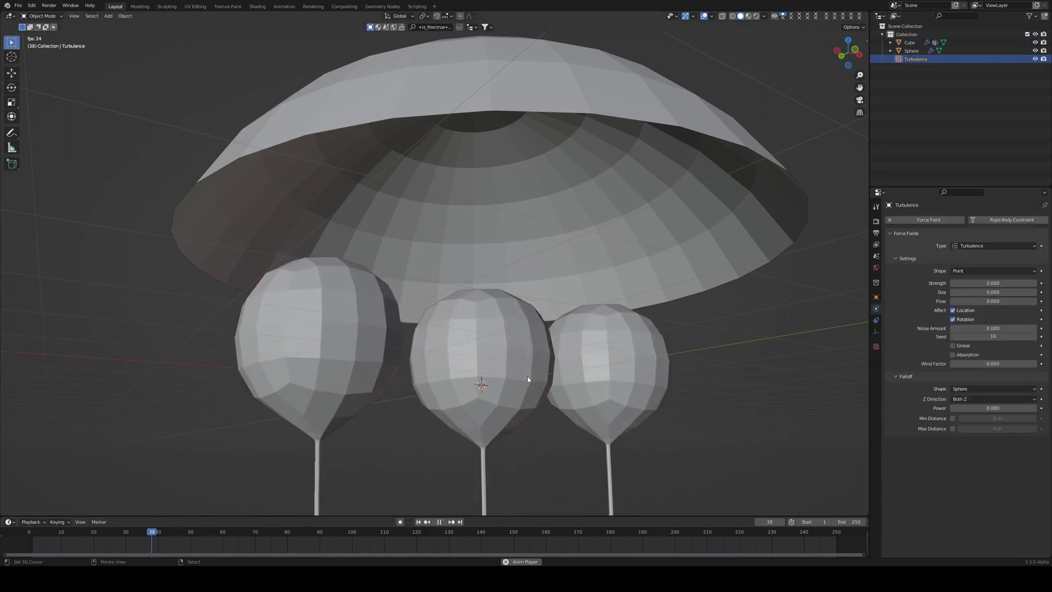
left_click_drag(975, 282, 1020, 283)
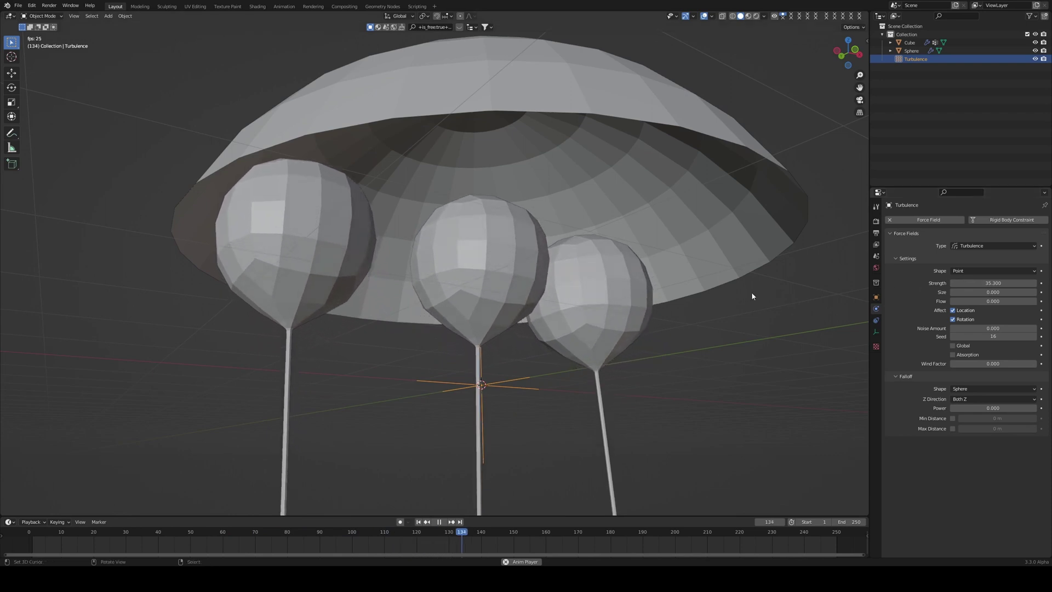
Step: Add a Vortex force field to the scene and increase its strength so it swirls the balloons
key("shift+a")
mouse_move(671, 434)
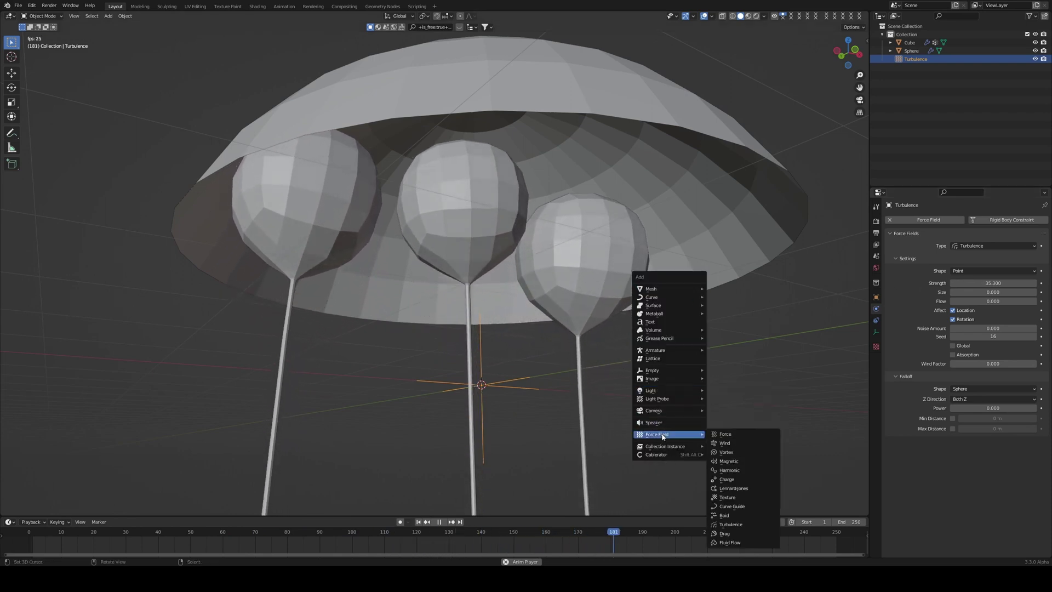
left_click(731, 451)
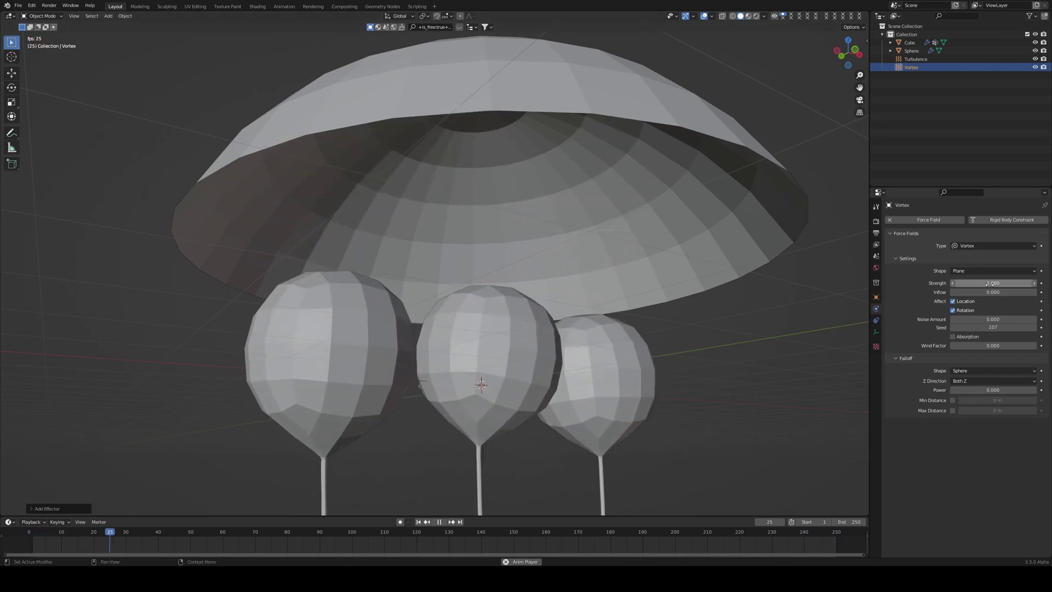
left_click_drag(992, 284, 1004, 283)
Step: Delete the dome-shaped collision object above the balloons
left_click(665, 251)
key("x")
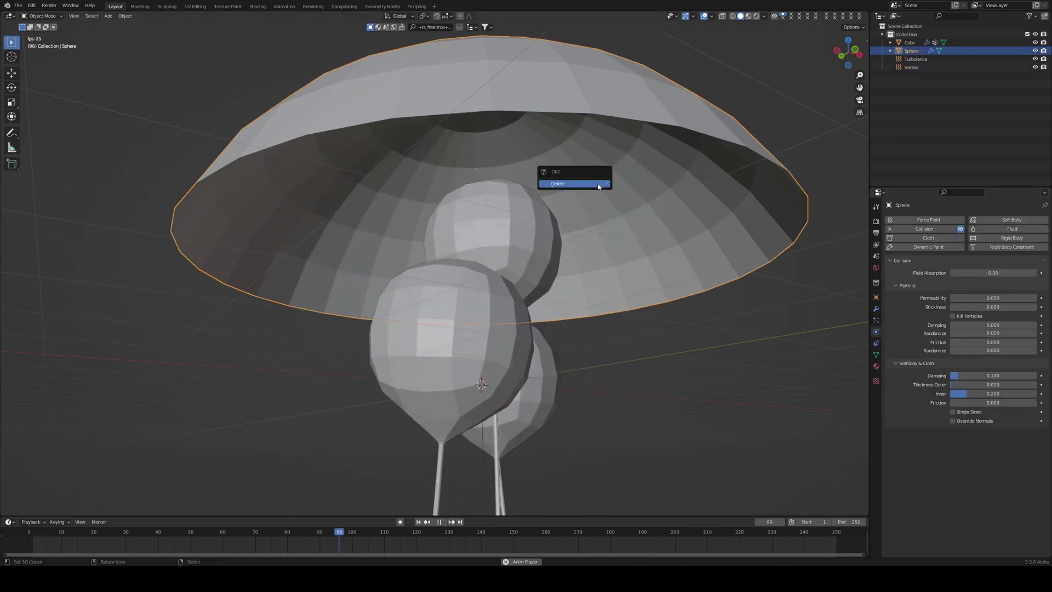
left_click(598, 185)
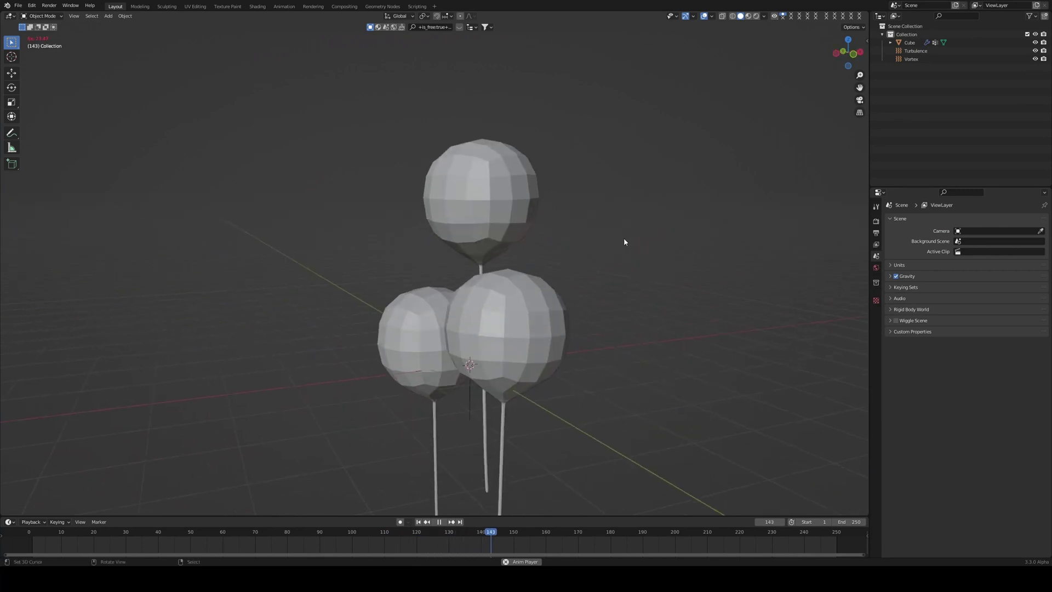